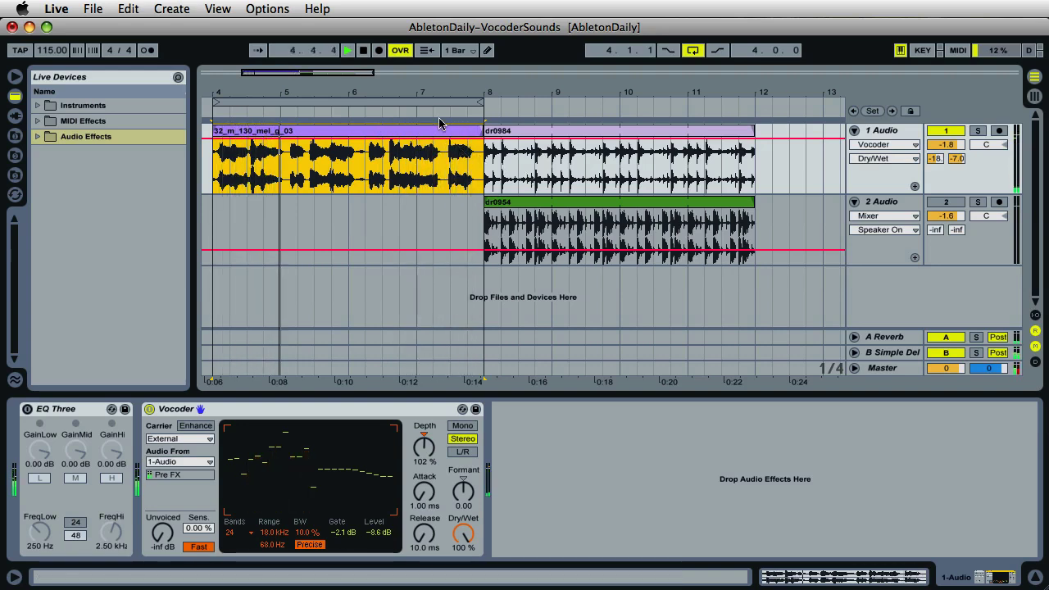
# Play the arrangement from bar 4 to hear the vocoded sound, then stop it
pyautogui.click(364, 51)
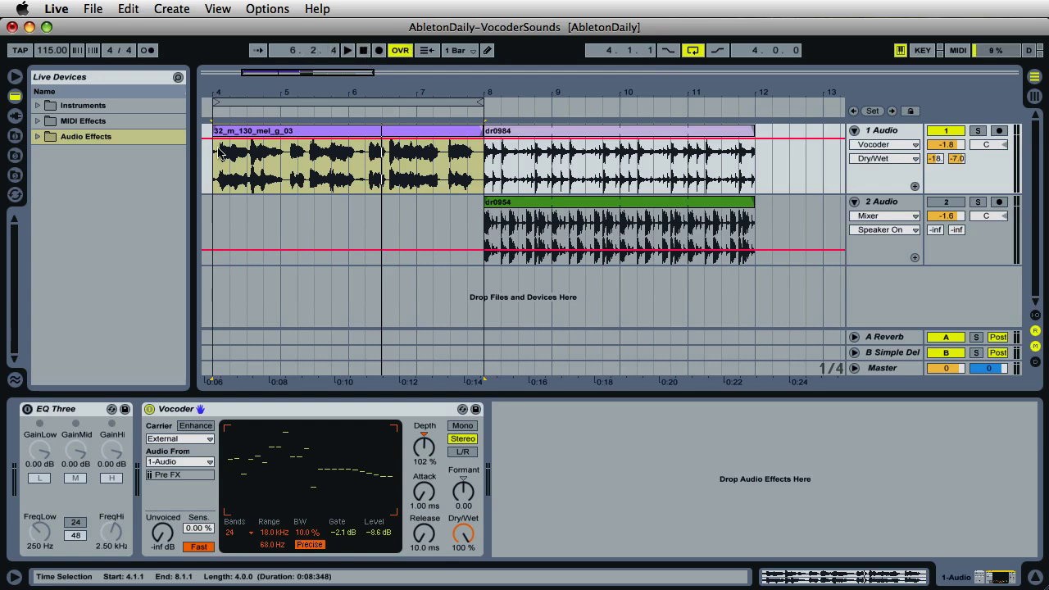
pyautogui.click(215, 112)
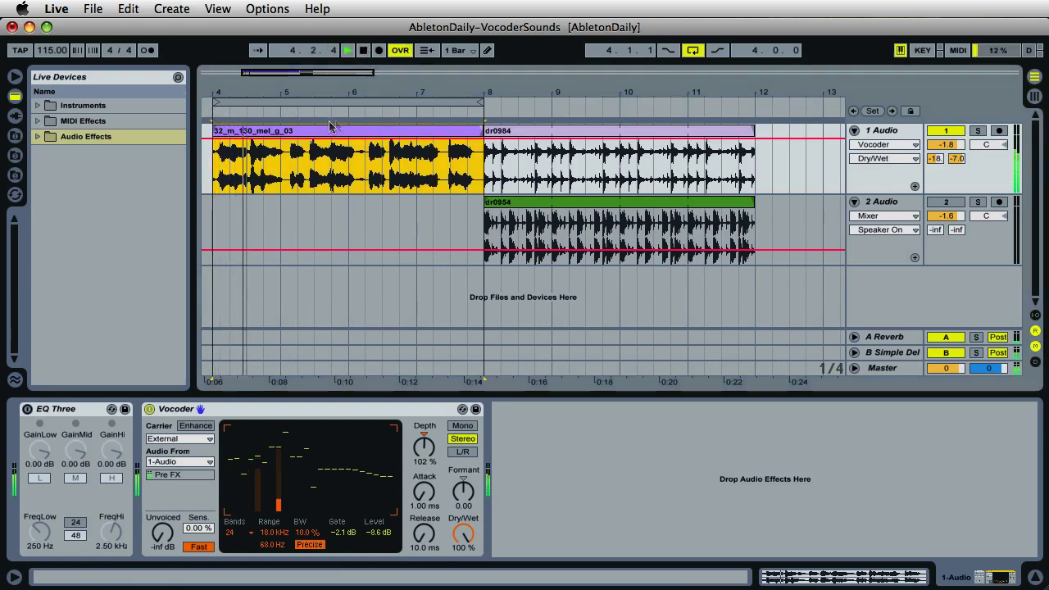
pyautogui.click(363, 50)
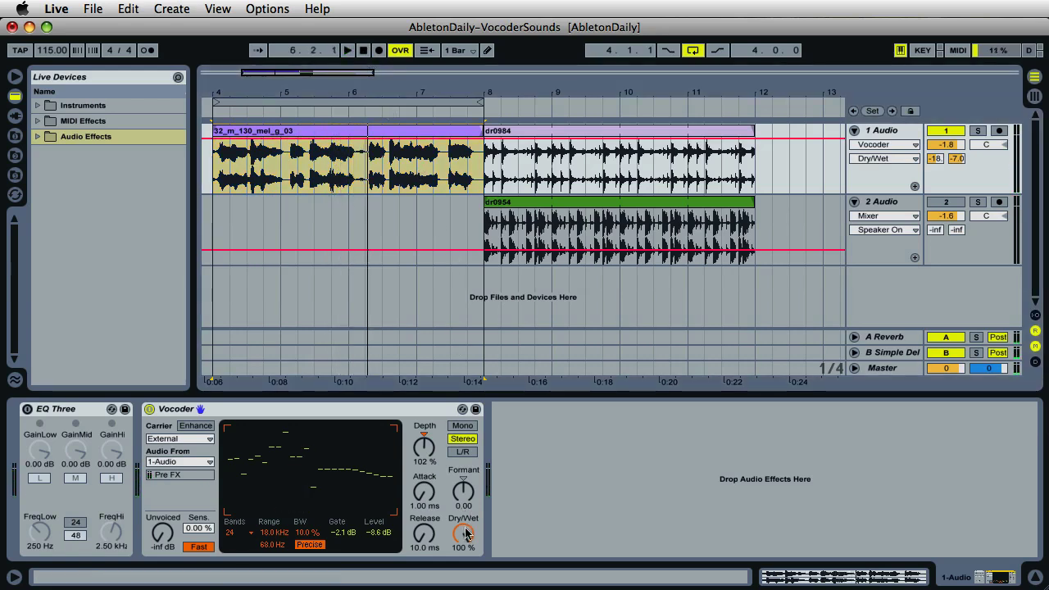
# Turn the Vocoder's Dry/Wet to 0% and play it back to compare the dry sound
pyautogui.moveTo(465, 533); pyautogui.dragTo(465, 574)
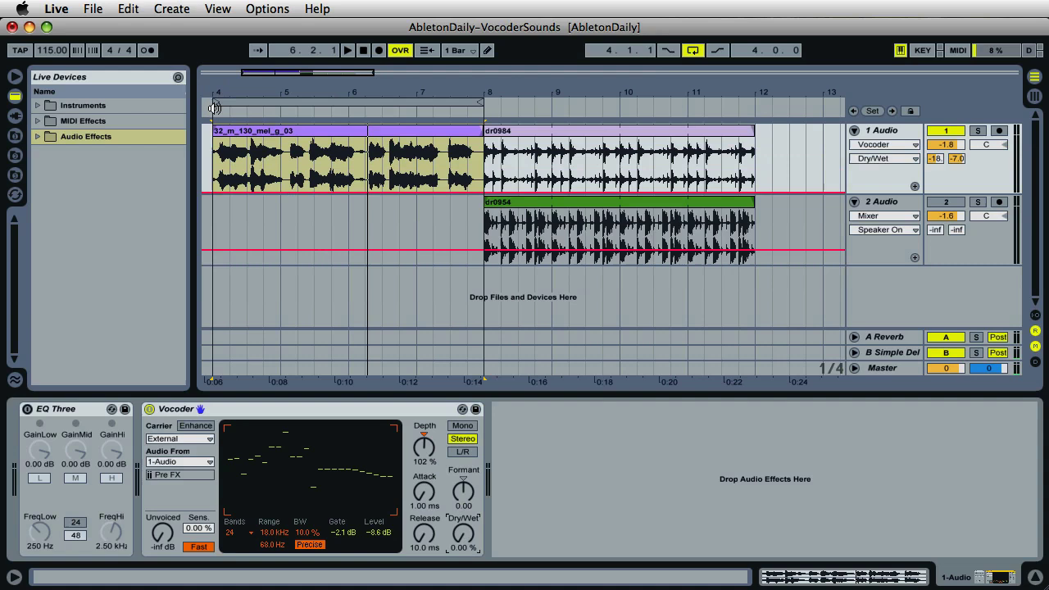
pyautogui.click(215, 108)
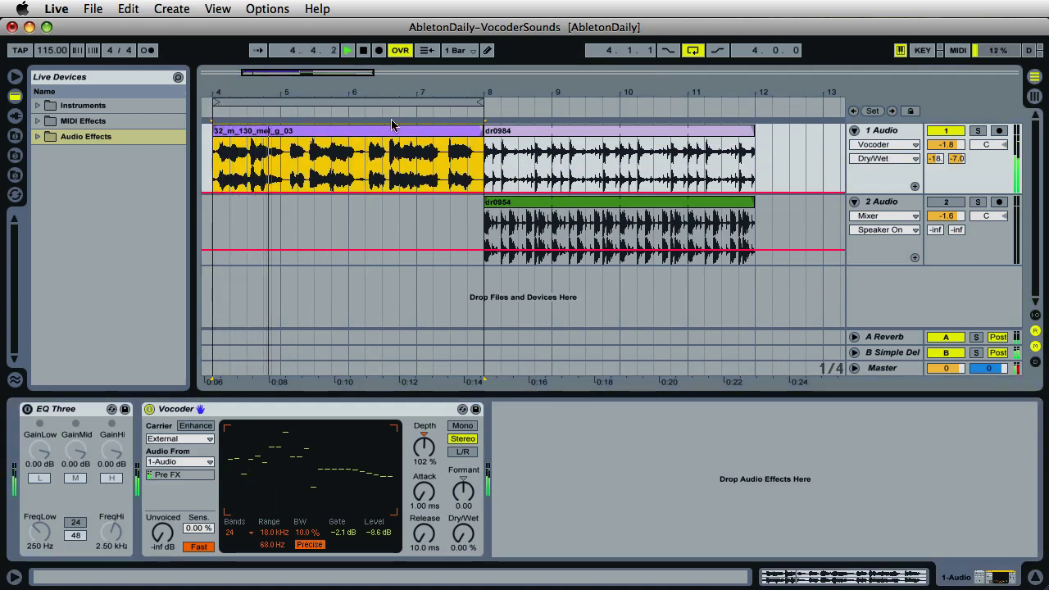
pyautogui.click(364, 50)
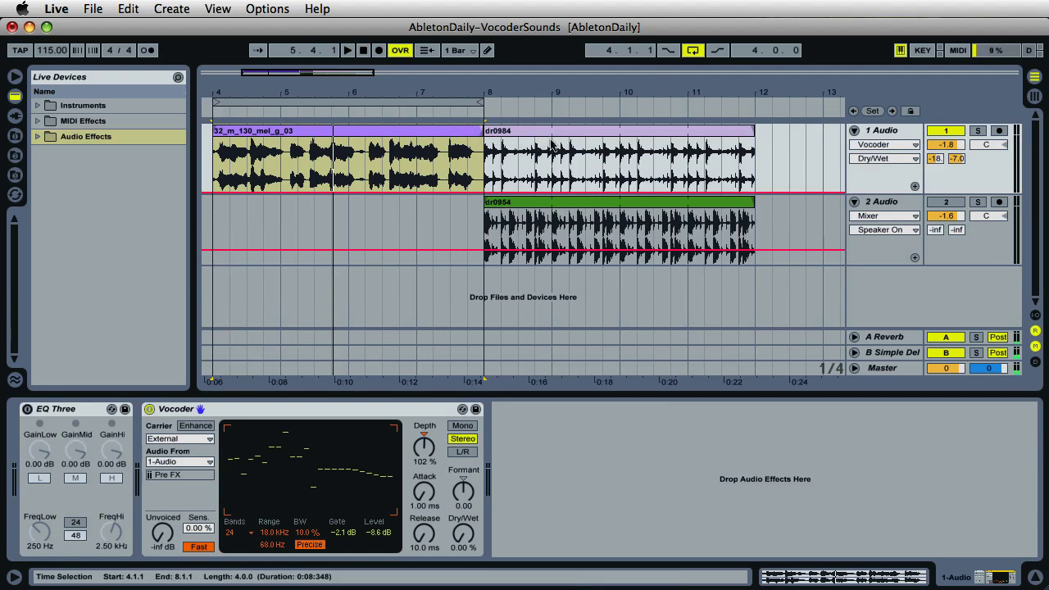
# Put 32_m_130_mel_g_03 on track 2 and dr0984 on track 1 at bar 4; Dry/Wet back to 100%
pyautogui.moveTo(459, 136); pyautogui.dragTo(452, 214)
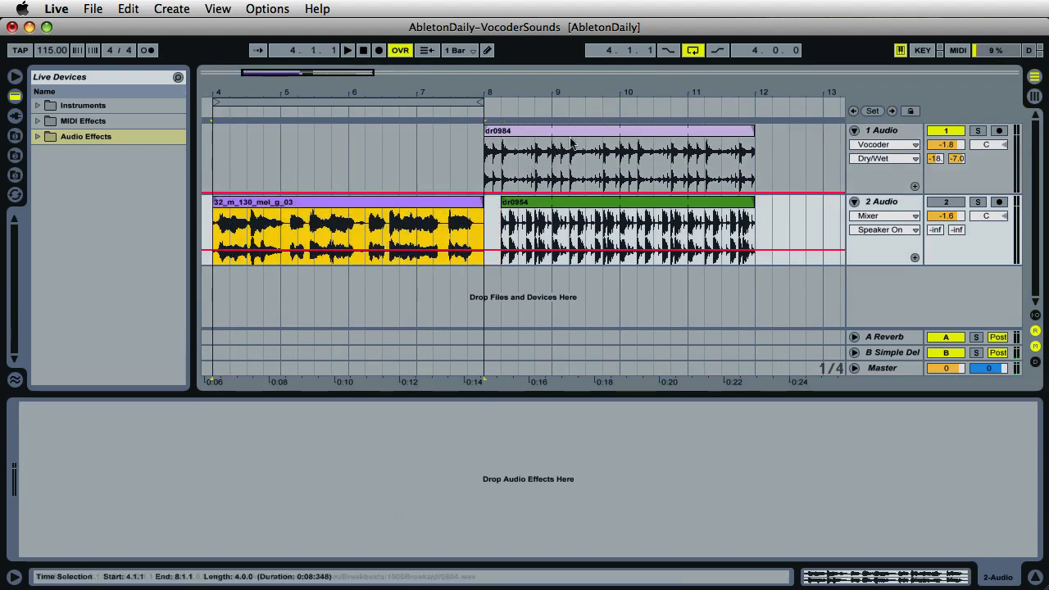
pyautogui.moveTo(576, 133); pyautogui.dragTo(304, 146)
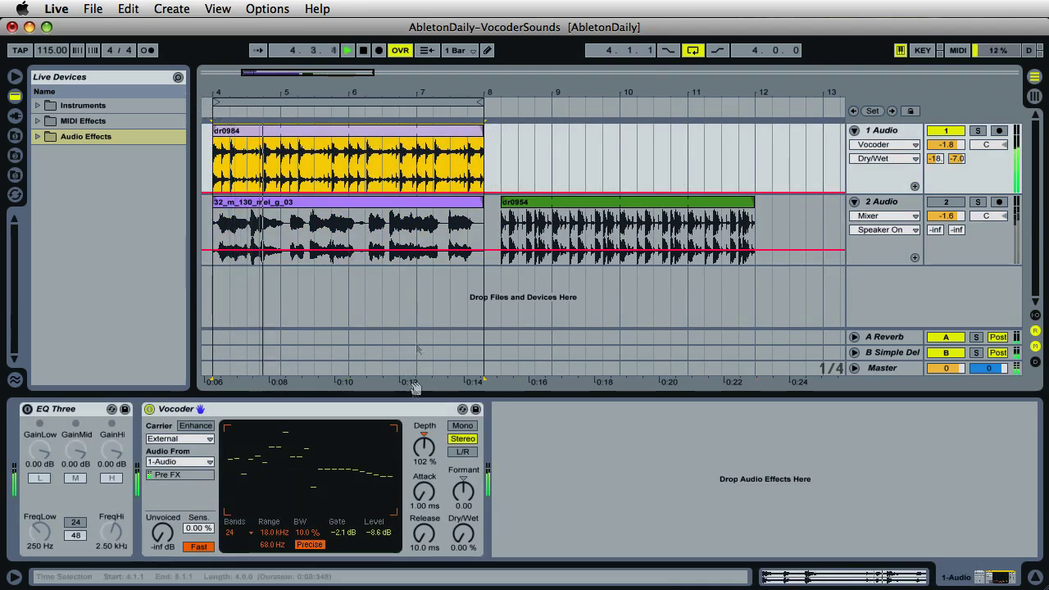
pyautogui.click(533, 489)
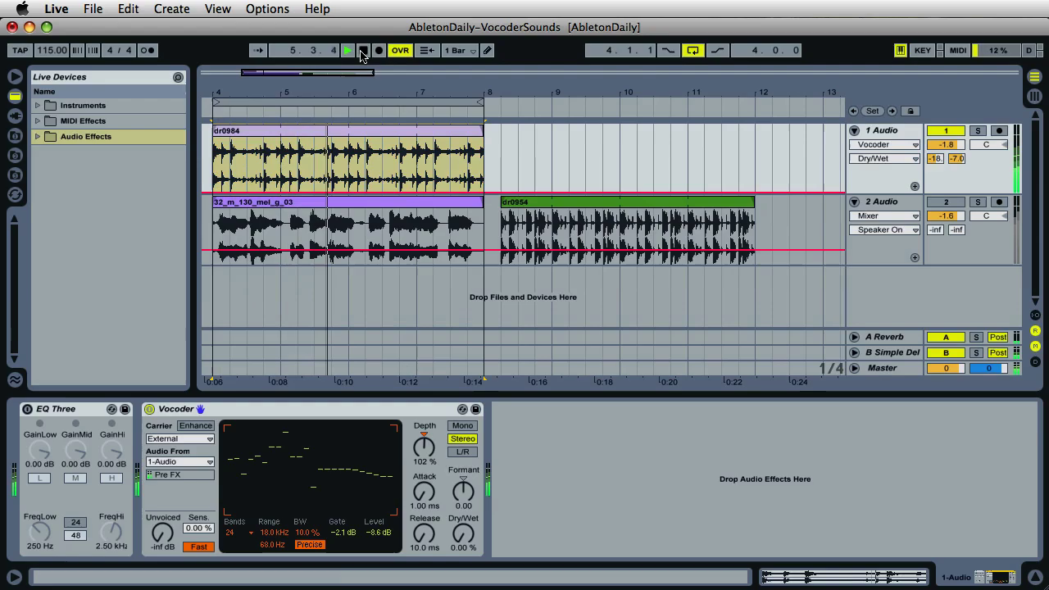
pyautogui.moveTo(474, 537); pyautogui.dragTo(474, 505)
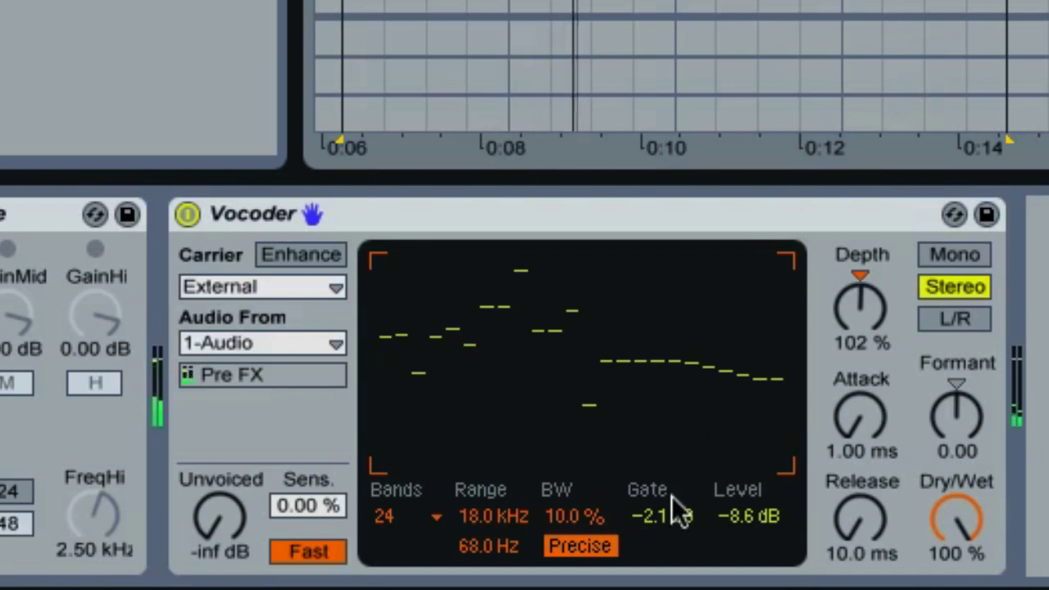
# Drag the Vocoder's Gate threshold down from -2.1 dB to -4.3 dB
pyautogui.moveTo(665, 509); pyautogui.dragTo(664, 508)
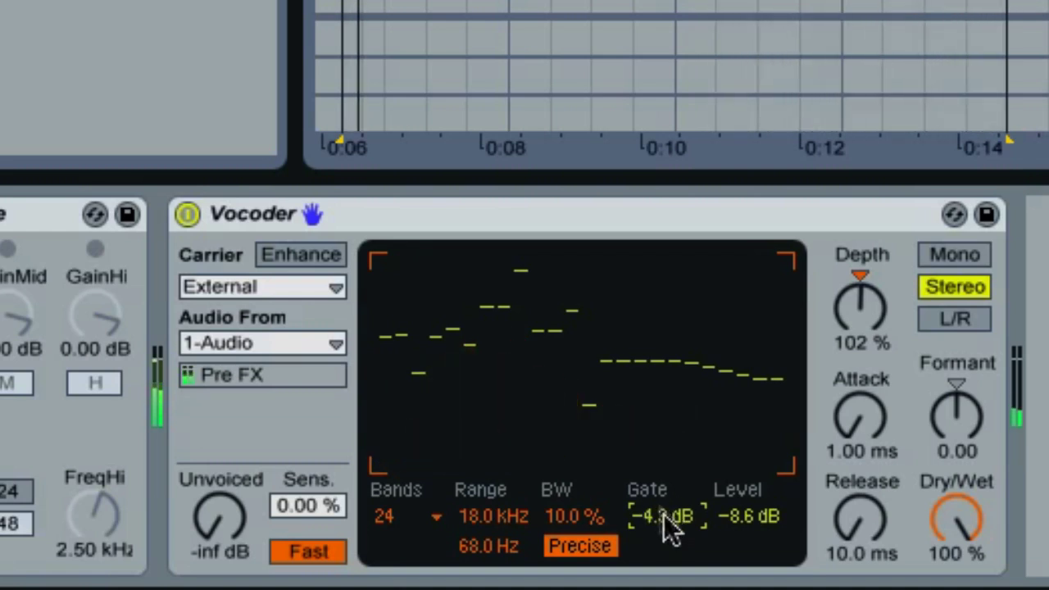
pyautogui.click(470, 406)
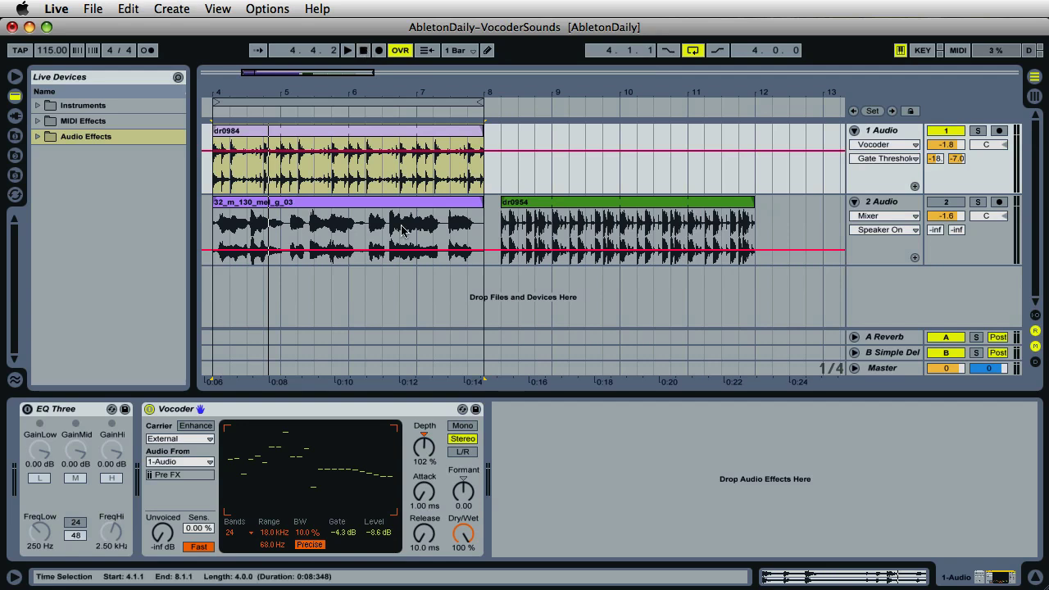
# During playback, try 4 Vocoder bands then settle on 40; shift dr0984 to about bar 8.3
pyautogui.press('space')
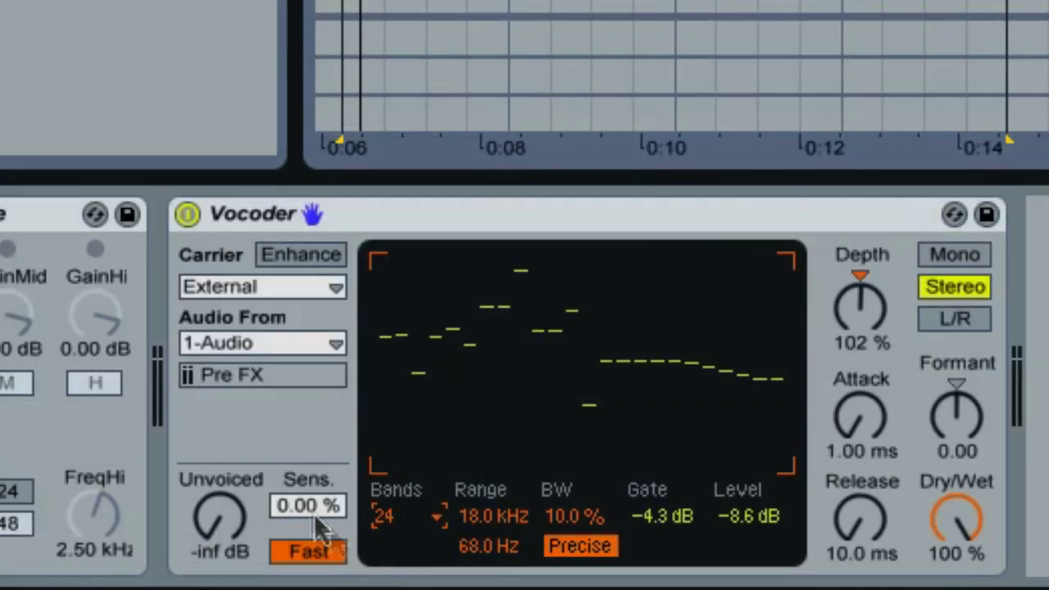
pyautogui.click(396, 515)
pyautogui.click(398, 542)
pyautogui.click(403, 522)
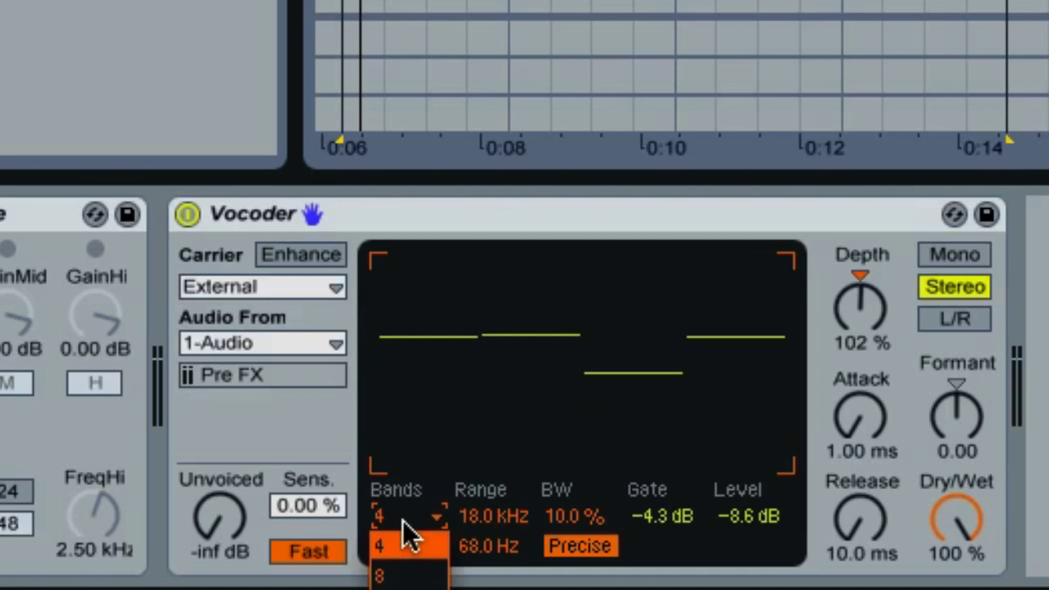
pyautogui.click(399, 589)
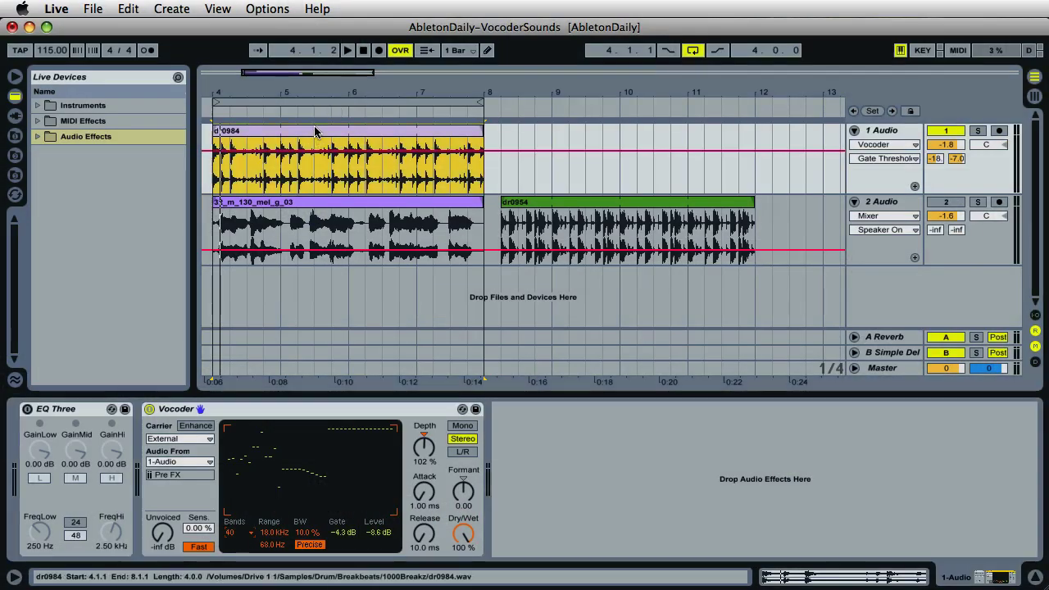
pyautogui.moveTo(316, 131)
pyautogui.mouseDown()
pyautogui.moveTo(620, 133)
pyautogui.moveTo(377, 194)
pyautogui.moveTo(312, 171)
pyautogui.moveTo(312, 136)
pyautogui.mouseUp()
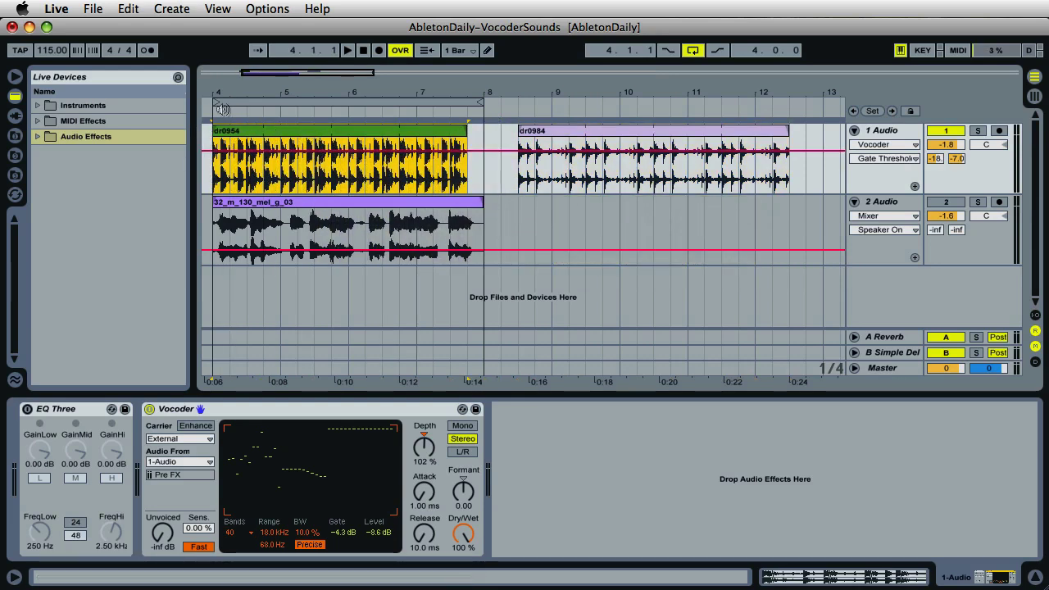
# Play from bar 4, lower the Gate to -6.6 dB and set the Vocoder to 12 bands
pyautogui.click(213, 110)
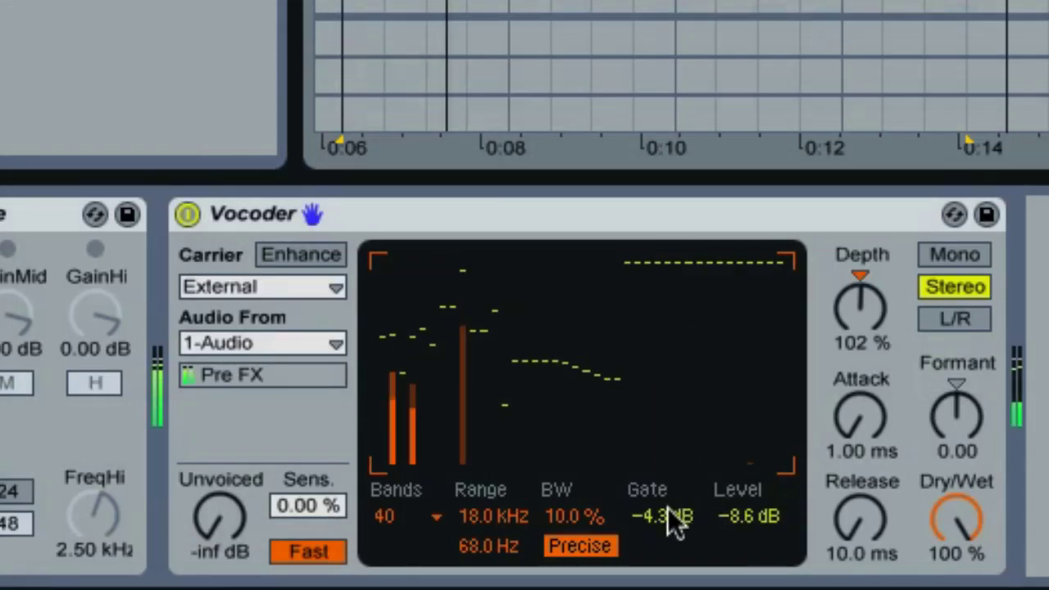
pyautogui.moveTo(346, 530); pyautogui.dragTo(346, 534)
pyautogui.scroll(5, 668, 508)
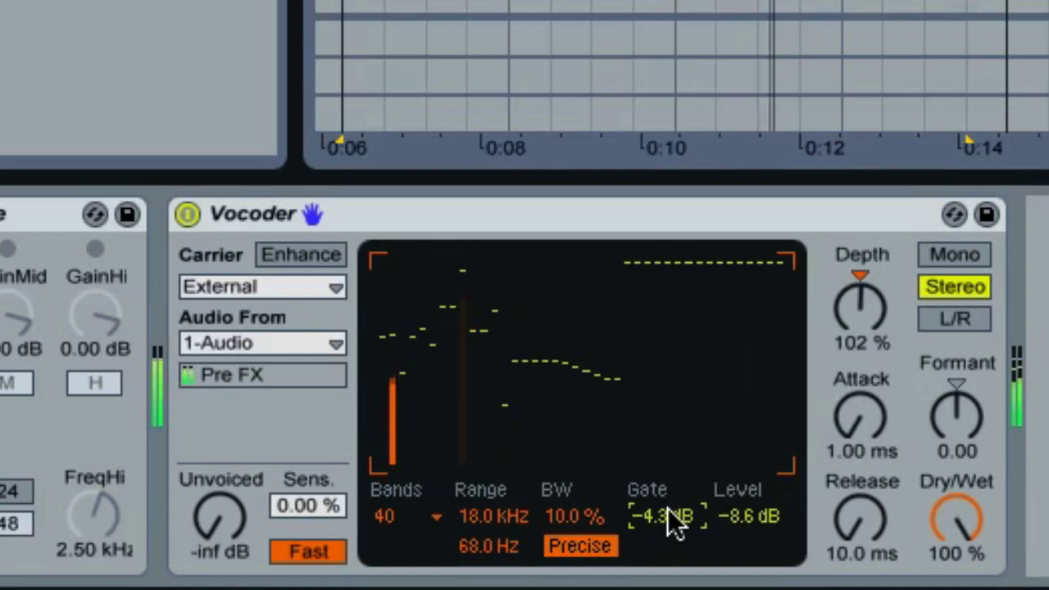
pyautogui.click(397, 519)
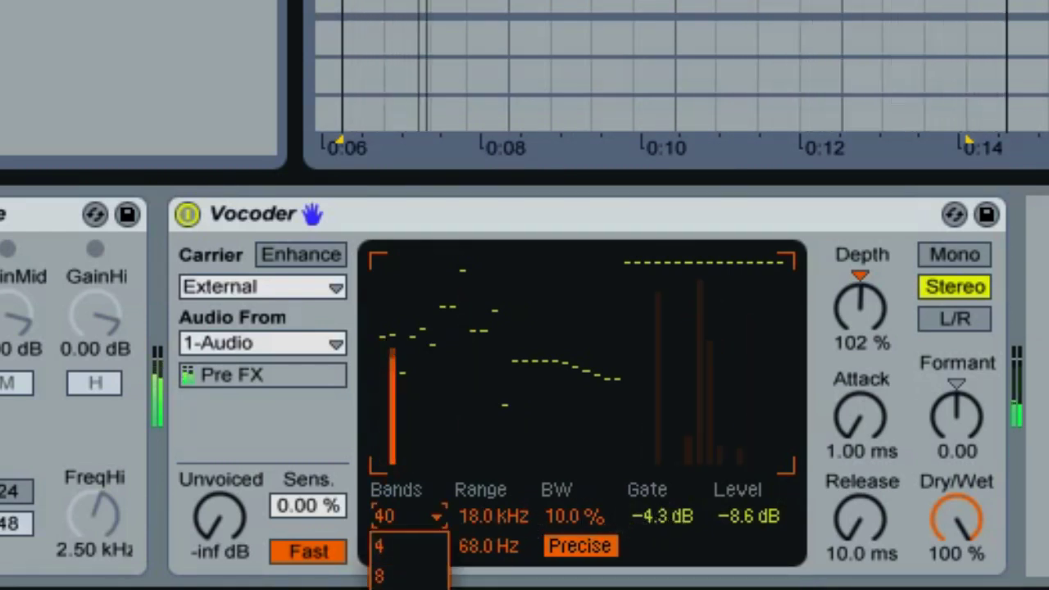
pyautogui.click(386, 589)
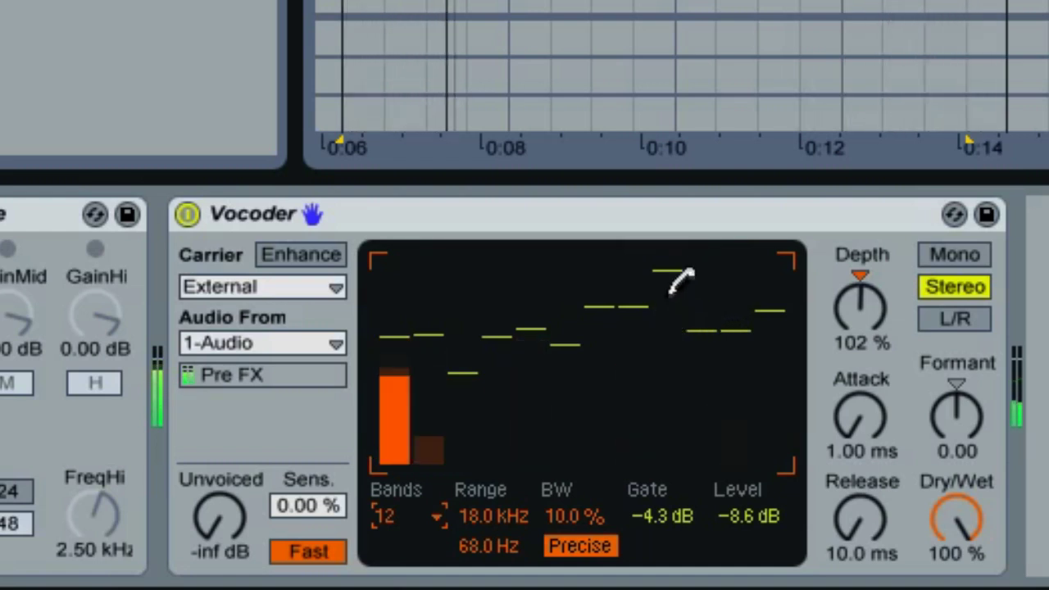
# Redraw several band levels in the Vocoder display, lowering one and raising two middle bands
pyautogui.moveTo(669, 291); pyautogui.dragTo(673, 373)
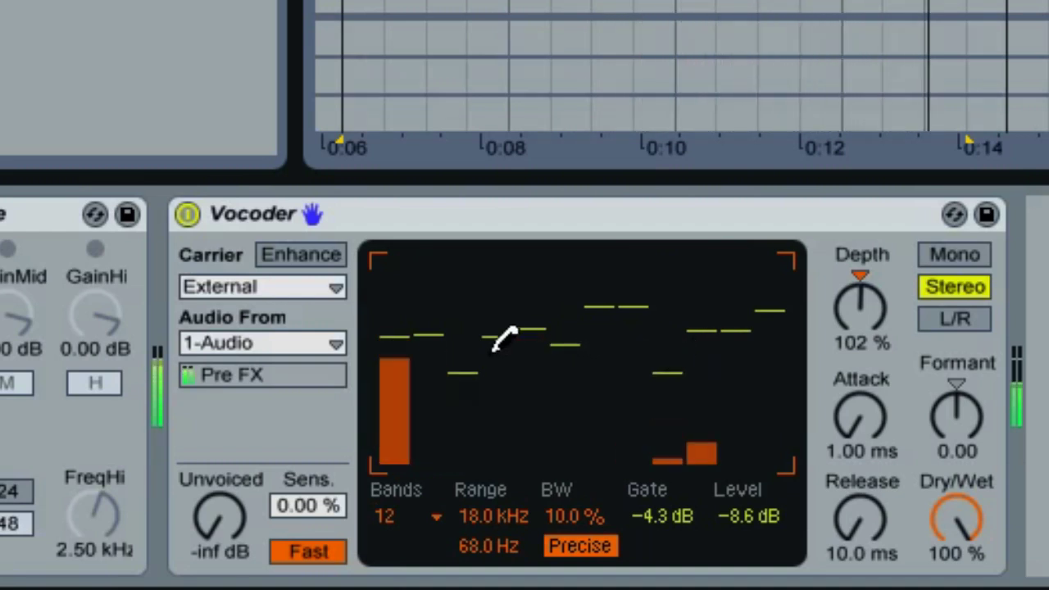
pyautogui.moveTo(484, 357); pyautogui.dragTo(466, 248)
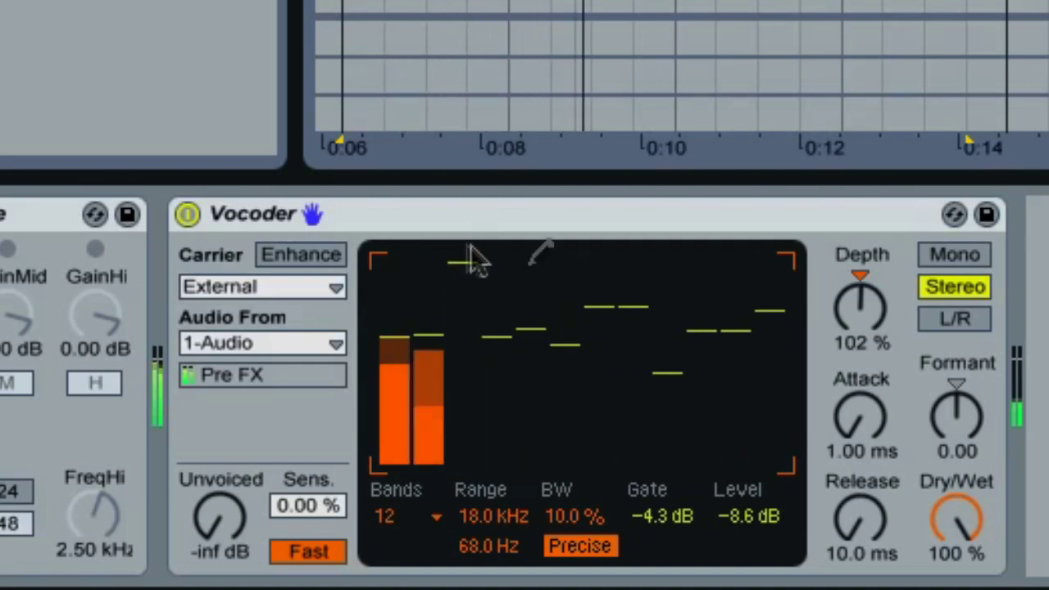
pyautogui.moveTo(529, 319)
pyautogui.mouseDown()
pyautogui.moveTo(529, 250)
pyautogui.moveTo(529, 316)
pyautogui.mouseUp()
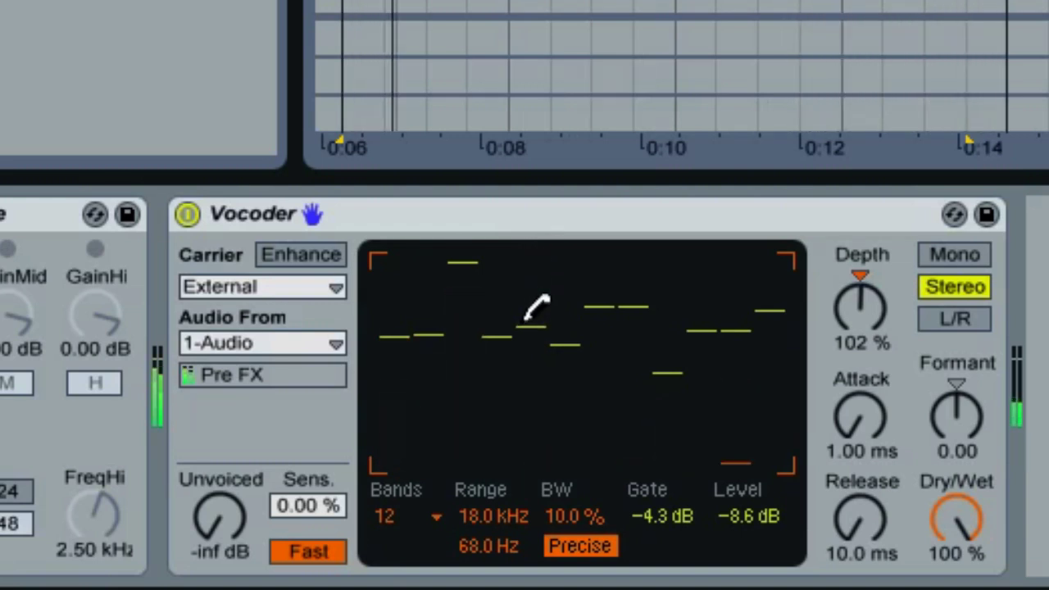
# Switch the Vocoder to 4 bands, drawing the first band lower and the second higher
pyautogui.click(415, 517)
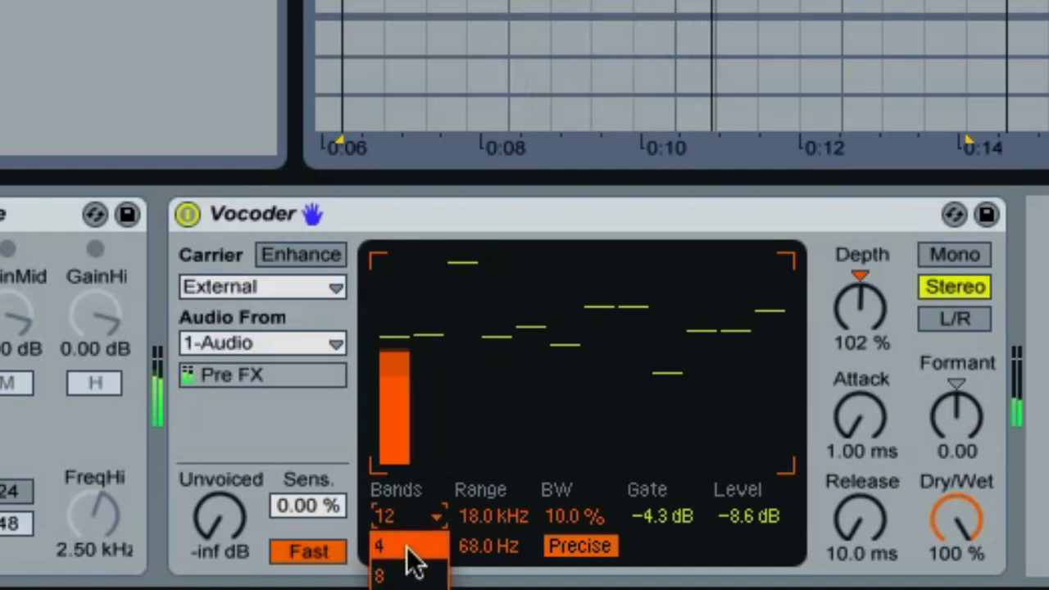
pyautogui.click(415, 547)
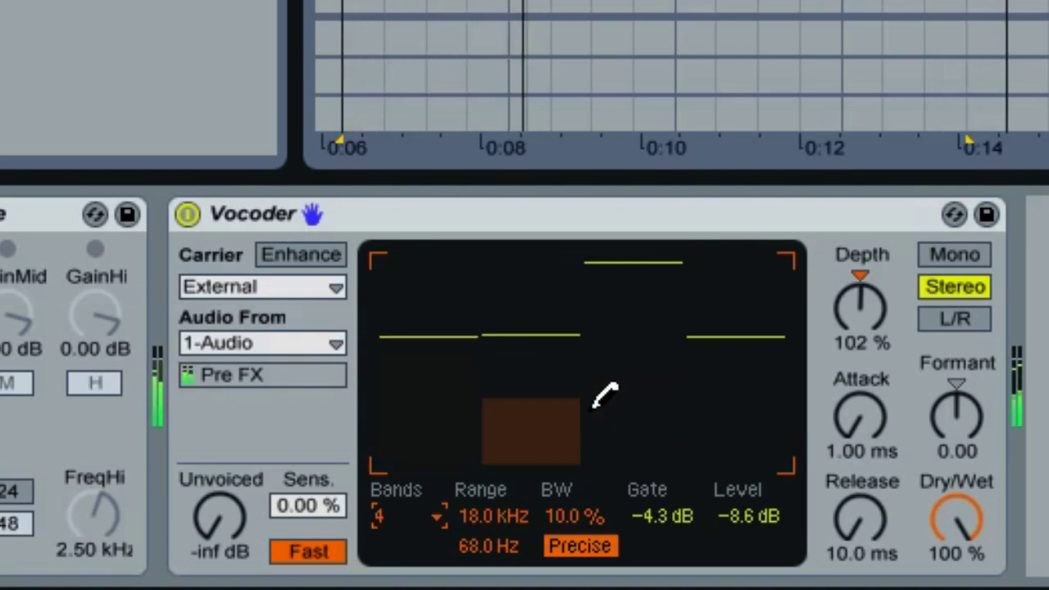
pyautogui.click(455, 360)
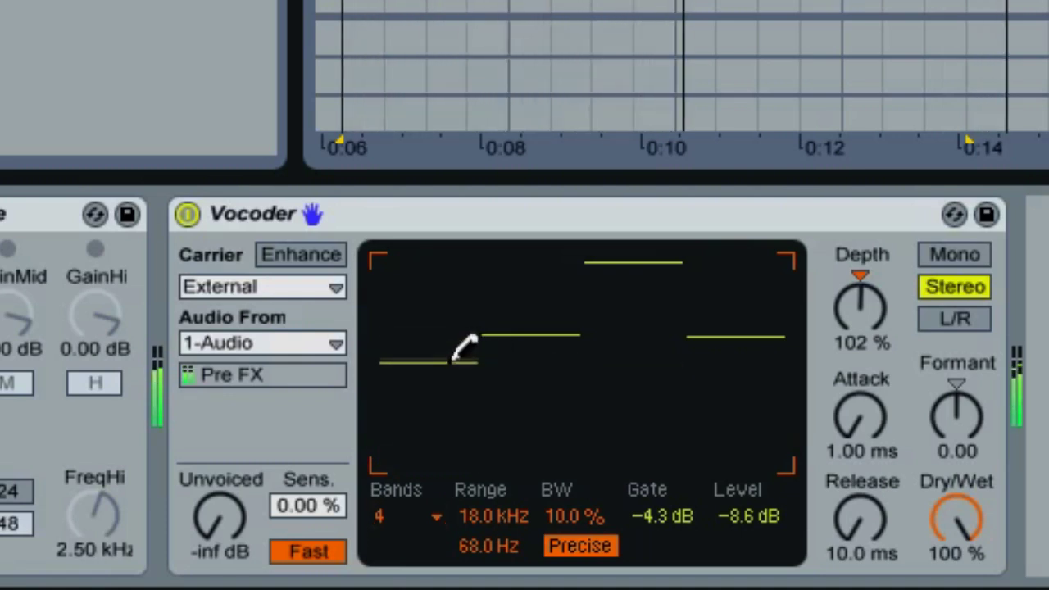
pyautogui.moveTo(455, 360); pyautogui.dragTo(455, 403)
pyautogui.click(556, 322)
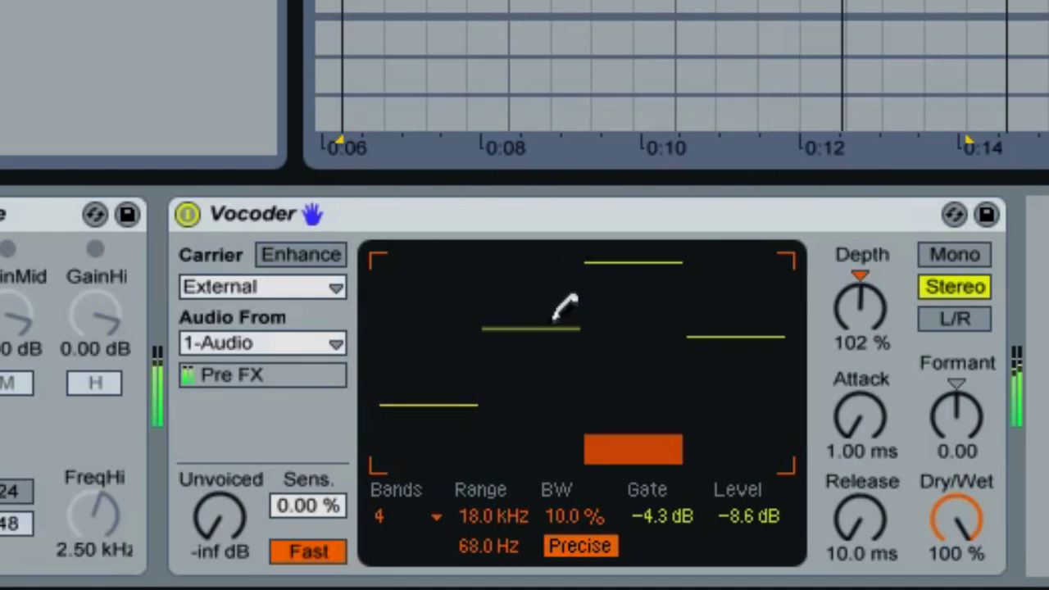
pyautogui.moveTo(556, 322)
pyautogui.mouseDown()
pyautogui.moveTo(551, 259)
pyautogui.moveTo(550, 332)
pyautogui.mouseUp()
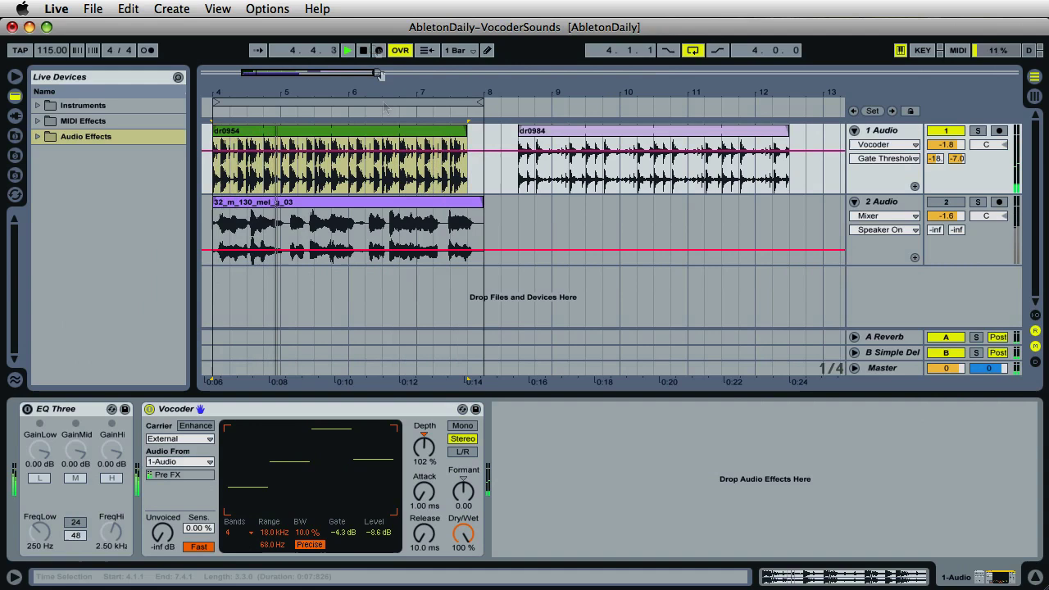
pyautogui.click(363, 50)
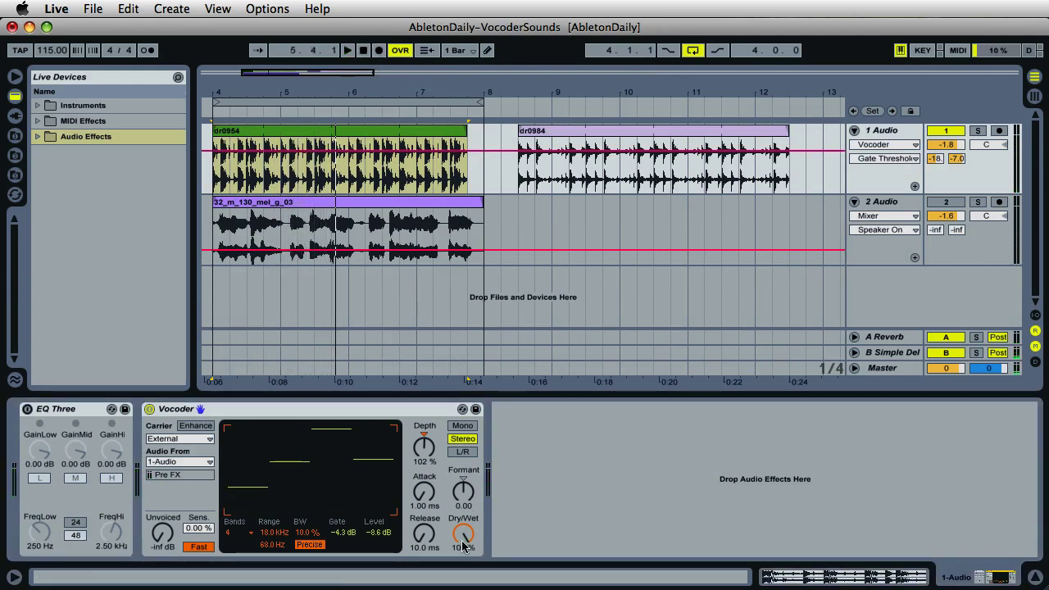
pyautogui.moveTo(464, 541); pyautogui.dragTo(464, 537)
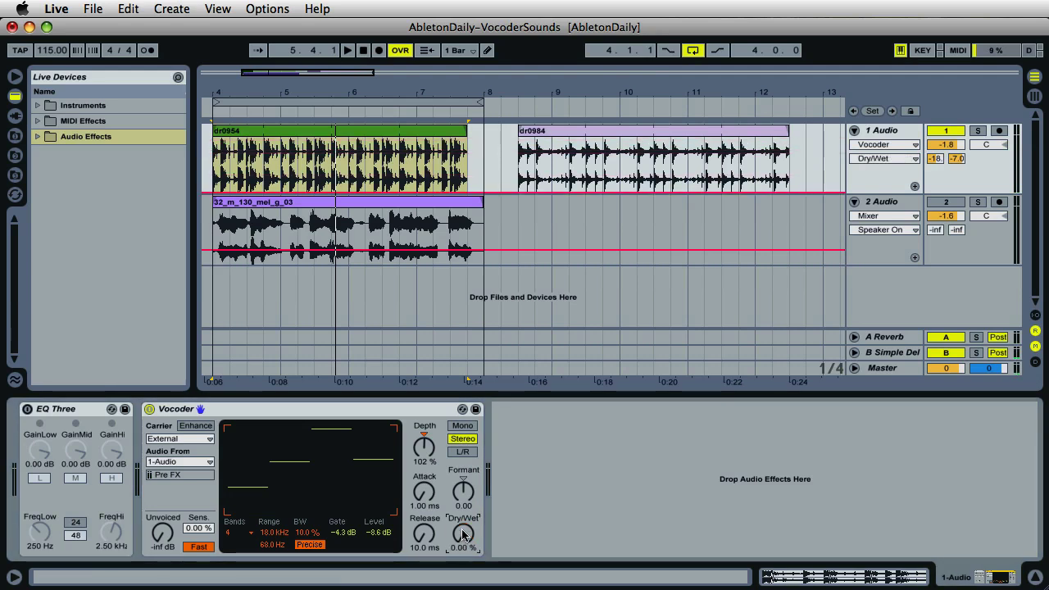
pyautogui.click(208, 110)
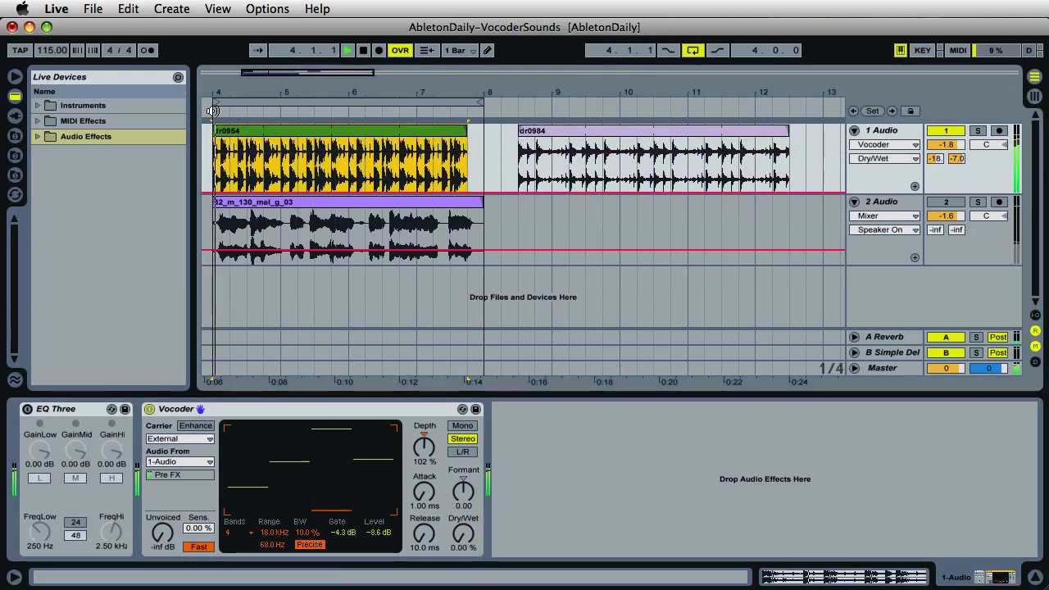
pyautogui.click(366, 53)
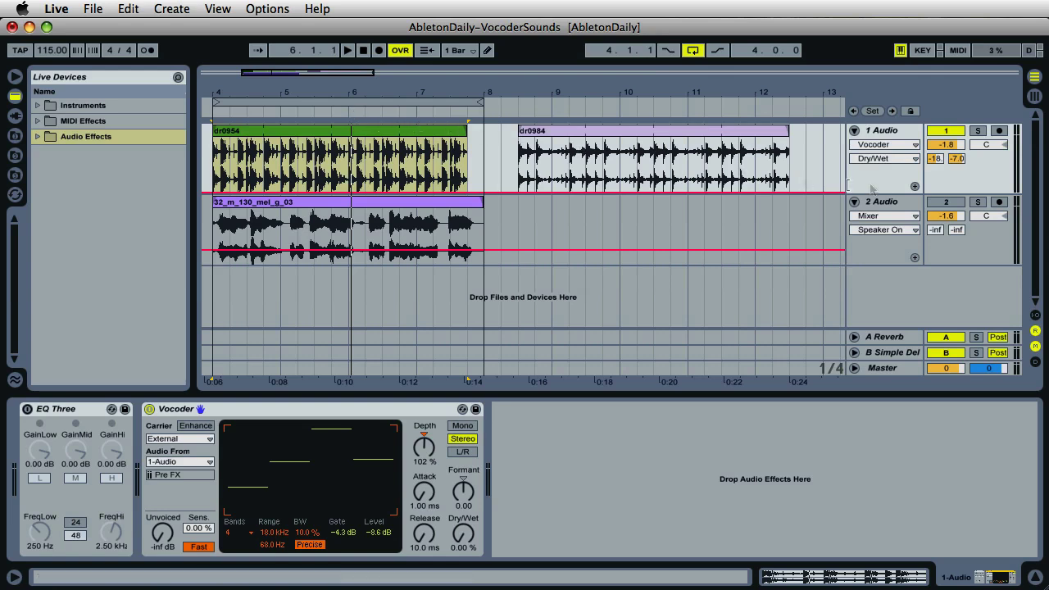
pyautogui.click(855, 337)
pyautogui.click(855, 282)
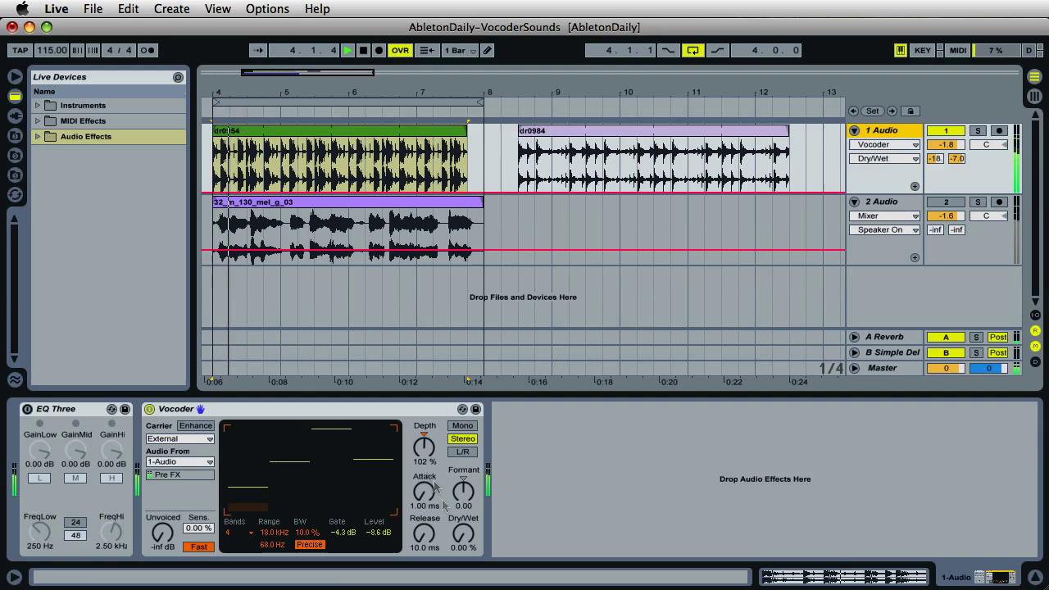
pyautogui.moveTo(463, 535); pyautogui.dragTo(463, 492)
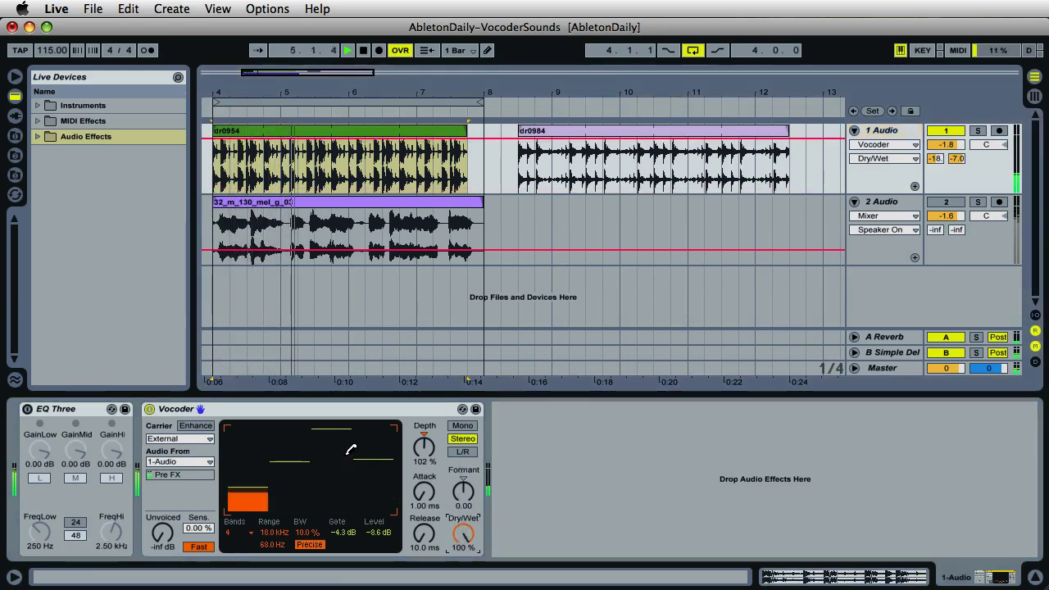
pyautogui.click(366, 51)
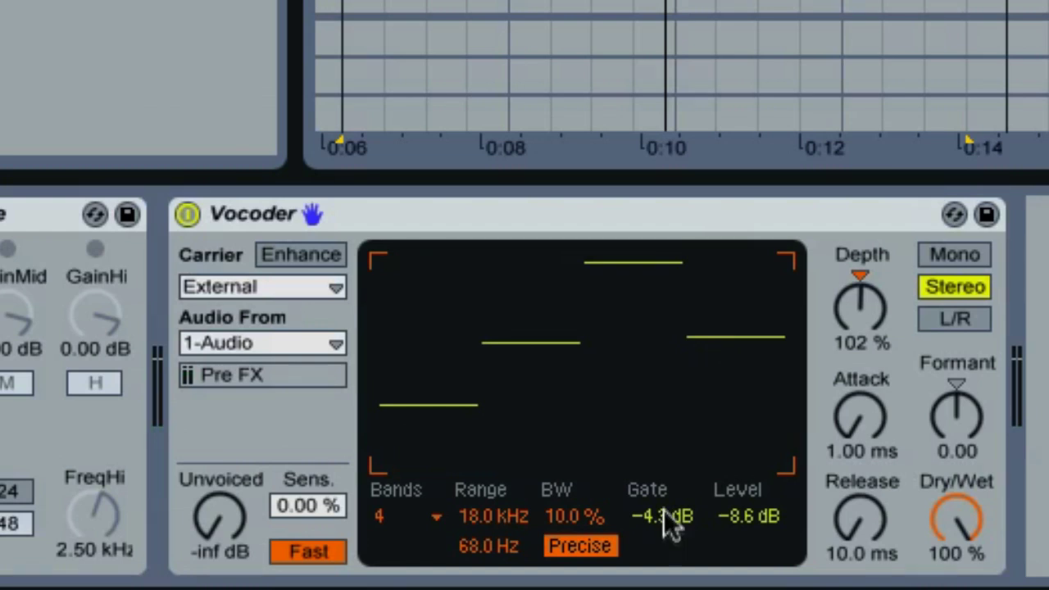
# Raise the Vocoder's Gate threshold from -4.3 dB to -0.9 dB
pyautogui.click(668, 515)
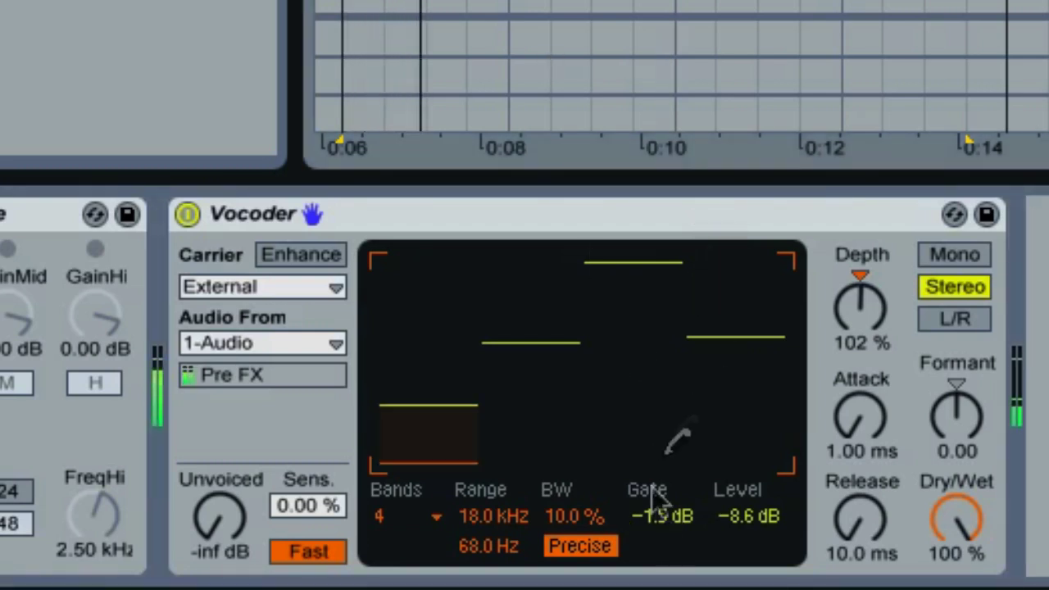
pyautogui.moveTo(660, 516); pyautogui.dragTo(660, 488)
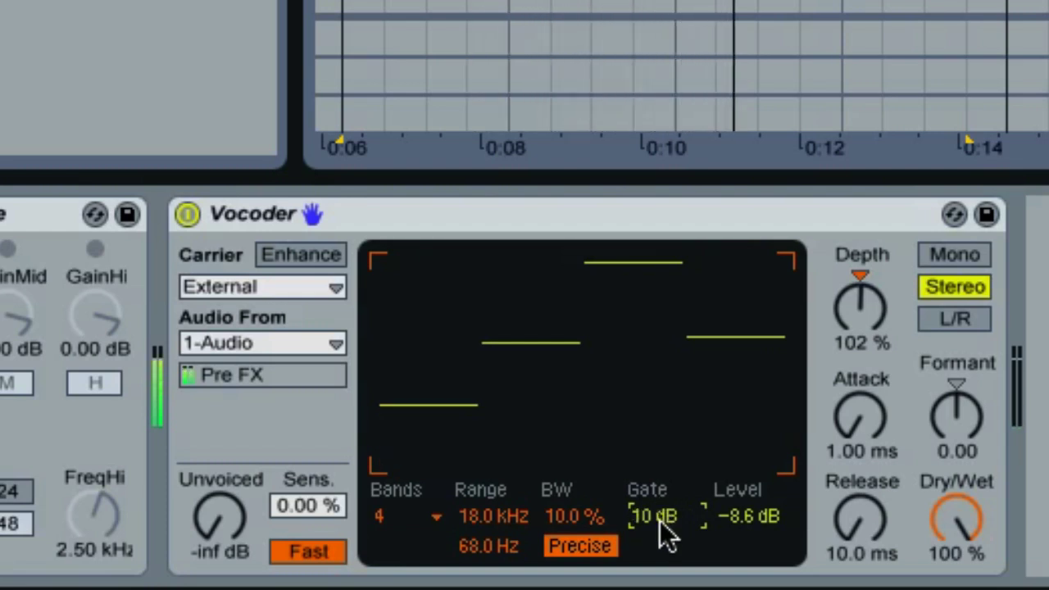
pyautogui.scroll(-6, 660, 521)
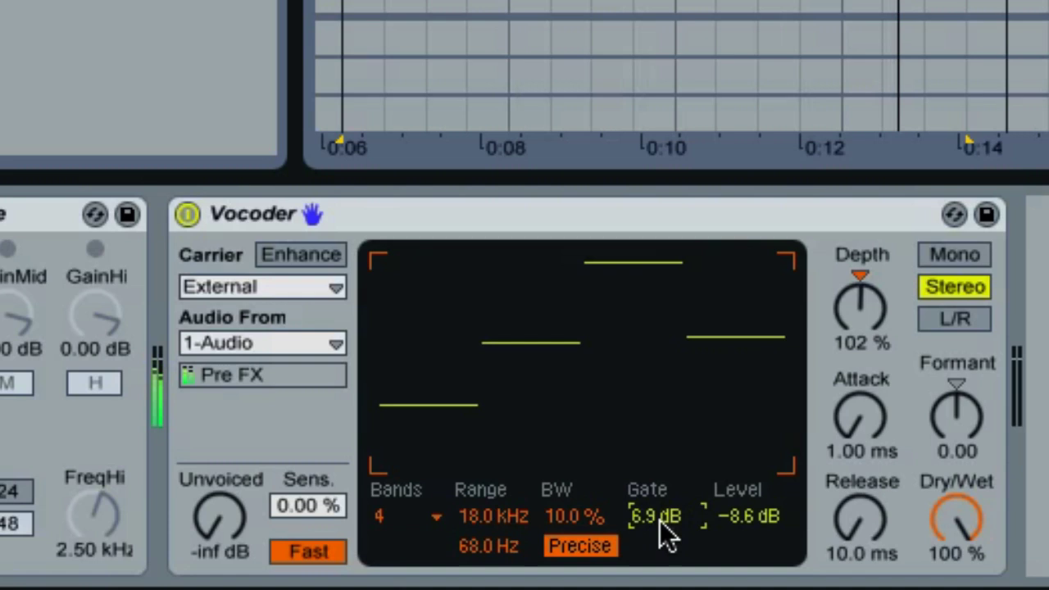
pyautogui.scroll(-2, 660, 520)
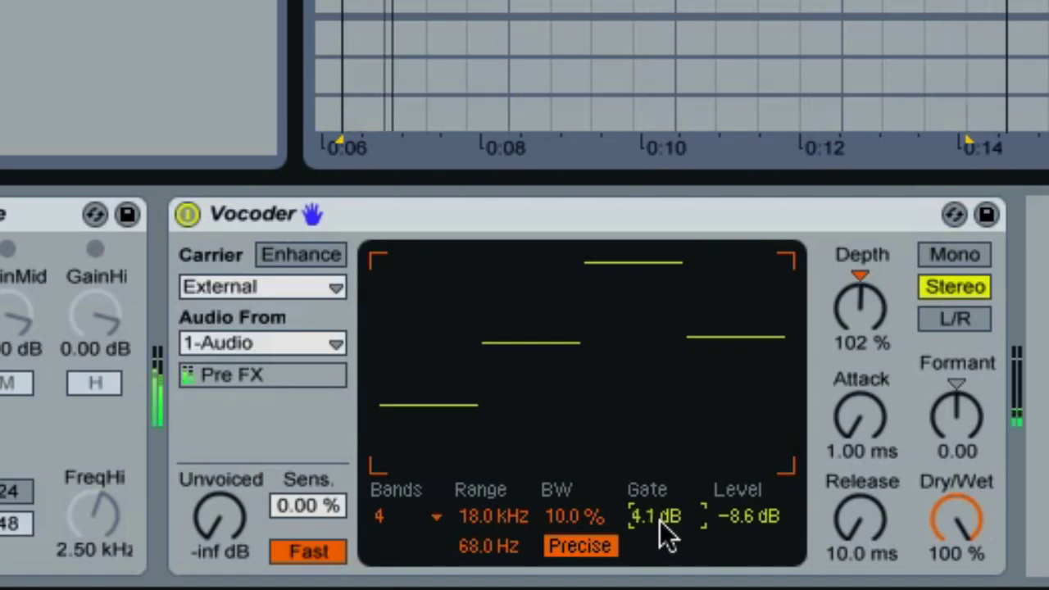
pyautogui.scroll(-1, 660, 521)
pyautogui.scroll(-2, 660, 521)
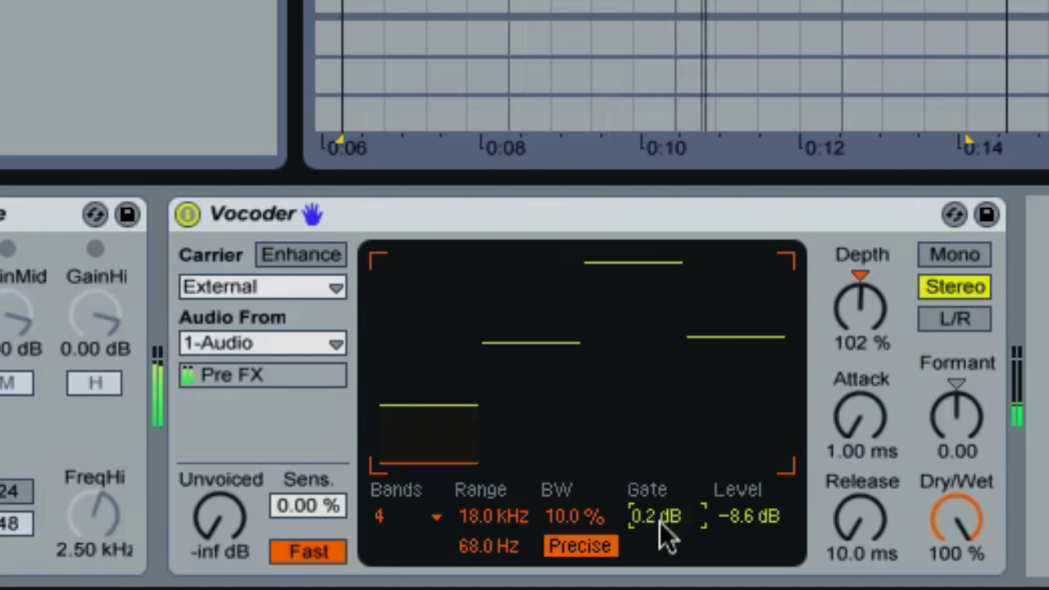
pyautogui.scroll(-1, 660, 521)
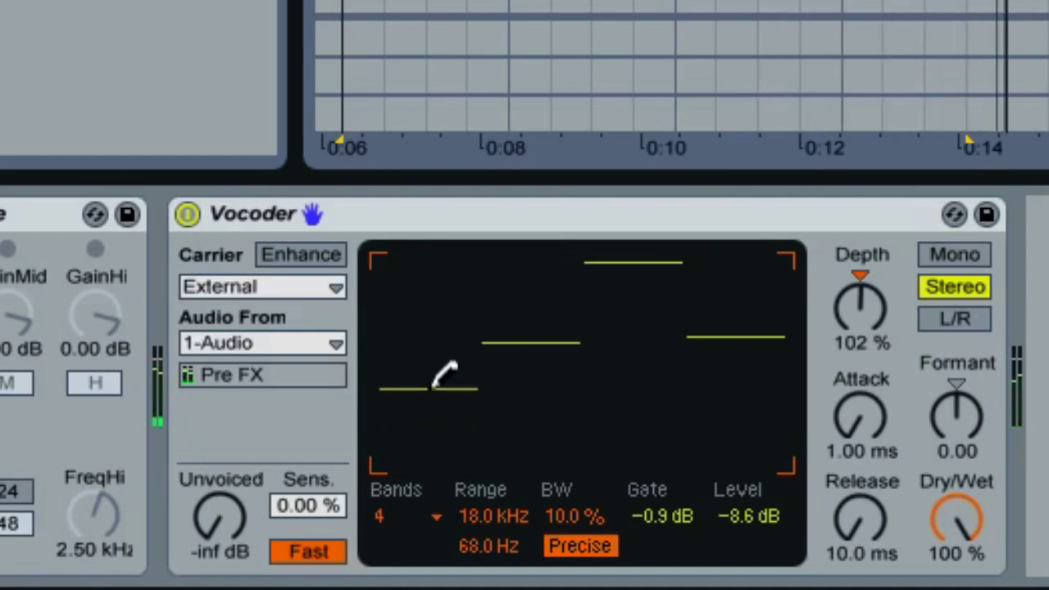
# Draw the first band's level slightly higher and the third band's level lower
pyautogui.moveTo(435, 385)
pyautogui.mouseDown()
pyautogui.moveTo(431, 295)
pyautogui.moveTo(435, 384)
pyautogui.mouseUp()
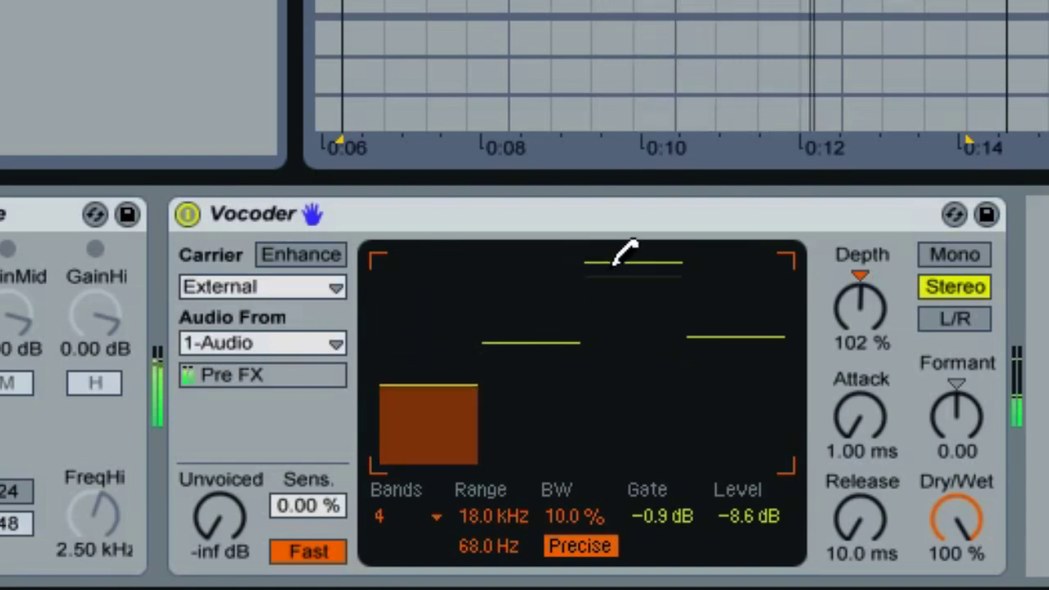
pyautogui.moveTo(623, 259); pyautogui.dragTo(620, 281)
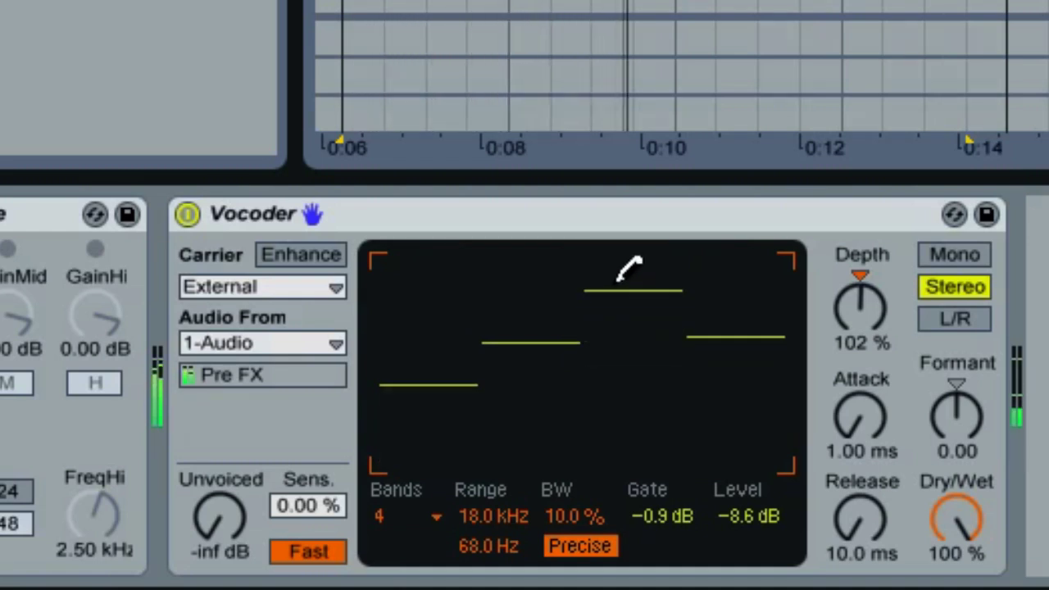
# Change the Vocoder's band count from 4 to 12
pyautogui.click(399, 515)
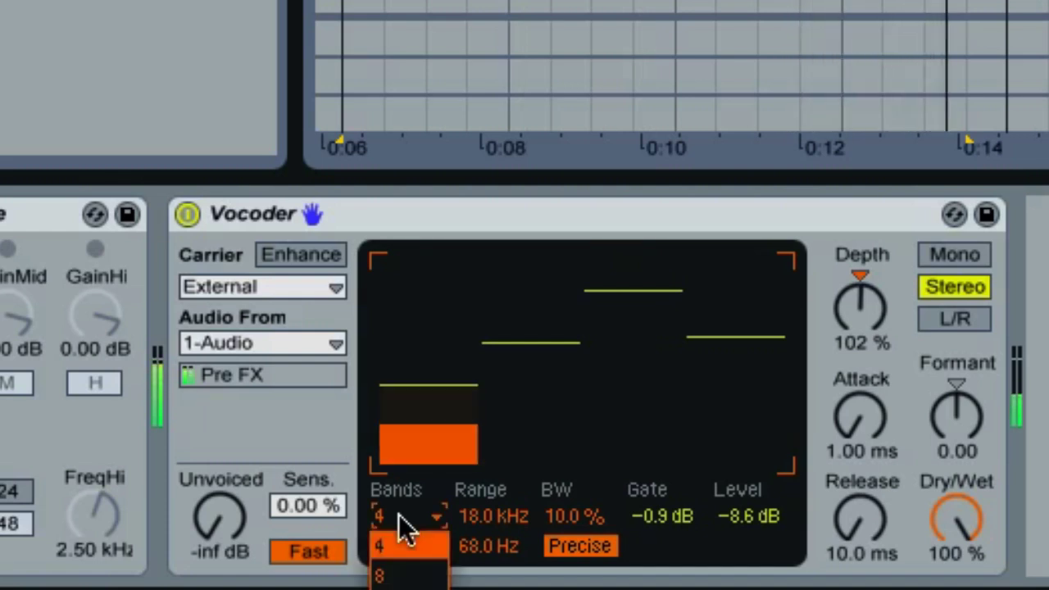
pyautogui.click(386, 589)
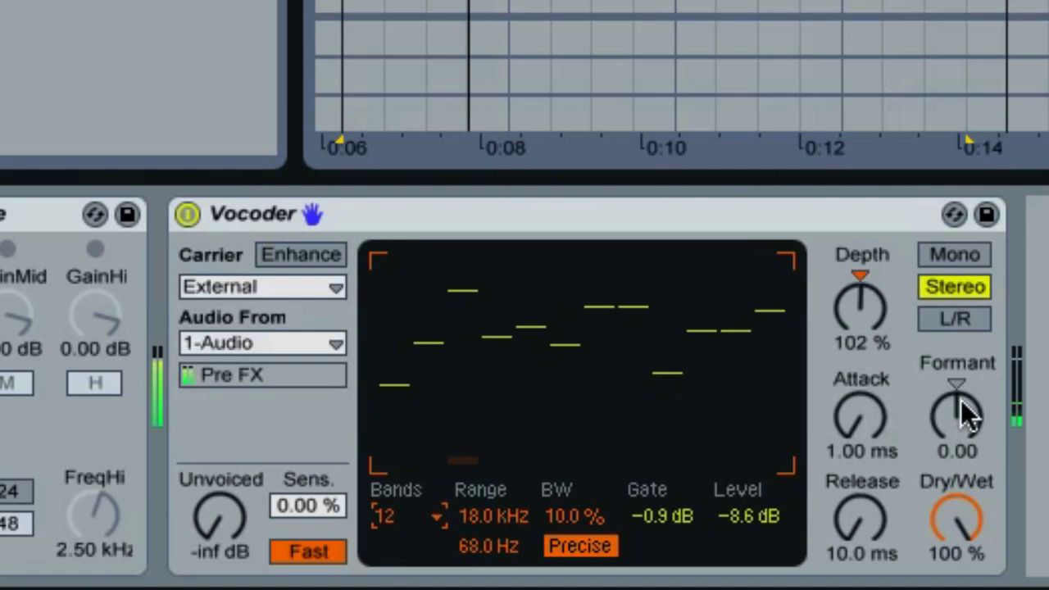
# Set the Vocoder's Formant to 4.80, Attack to 89.6 ms and Release to 127 ms
pyautogui.moveTo(959, 410)
pyautogui.mouseDown()
pyautogui.moveTo(968, 417)
pyautogui.moveTo(965, 400)
pyautogui.mouseUp()
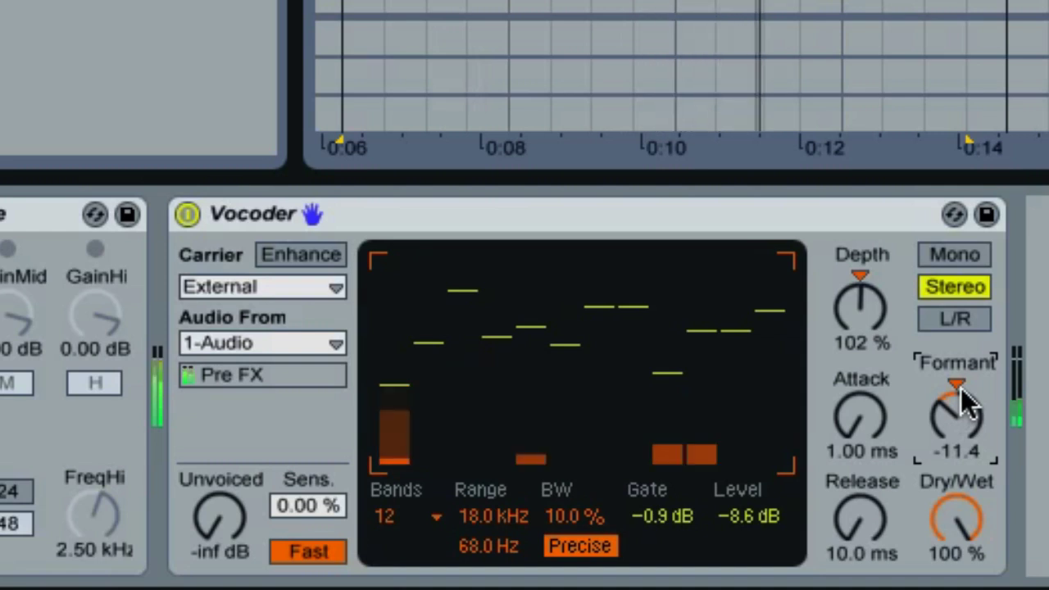
pyautogui.moveTo(968, 401); pyautogui.dragTo(967, 423)
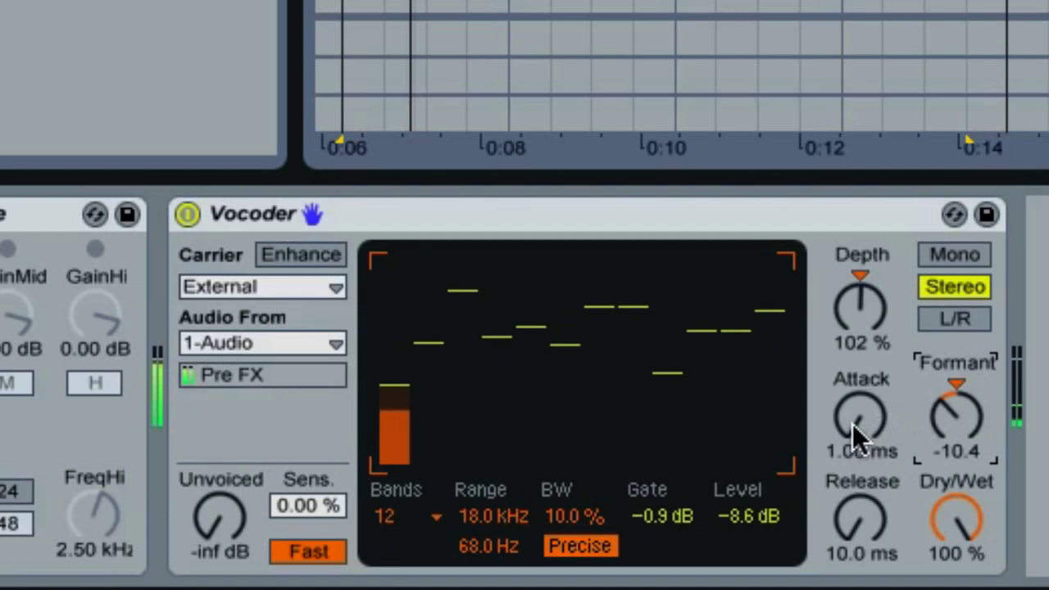
pyautogui.moveTo(852, 425); pyautogui.dragTo(853, 425)
pyautogui.moveTo(948, 420); pyautogui.dragTo(943, 454)
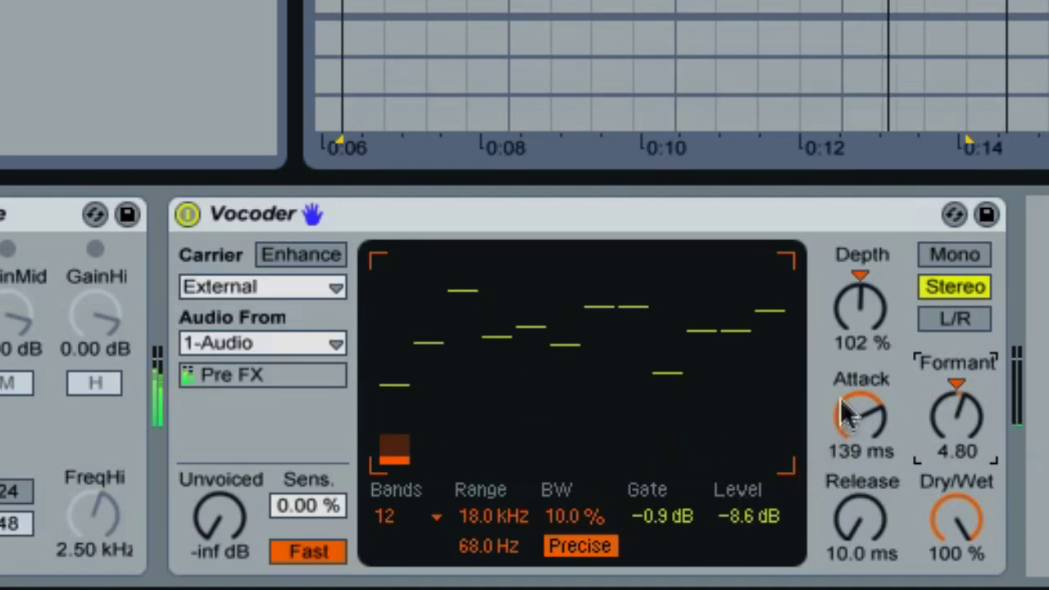
pyautogui.moveTo(847, 413); pyautogui.dragTo(855, 420)
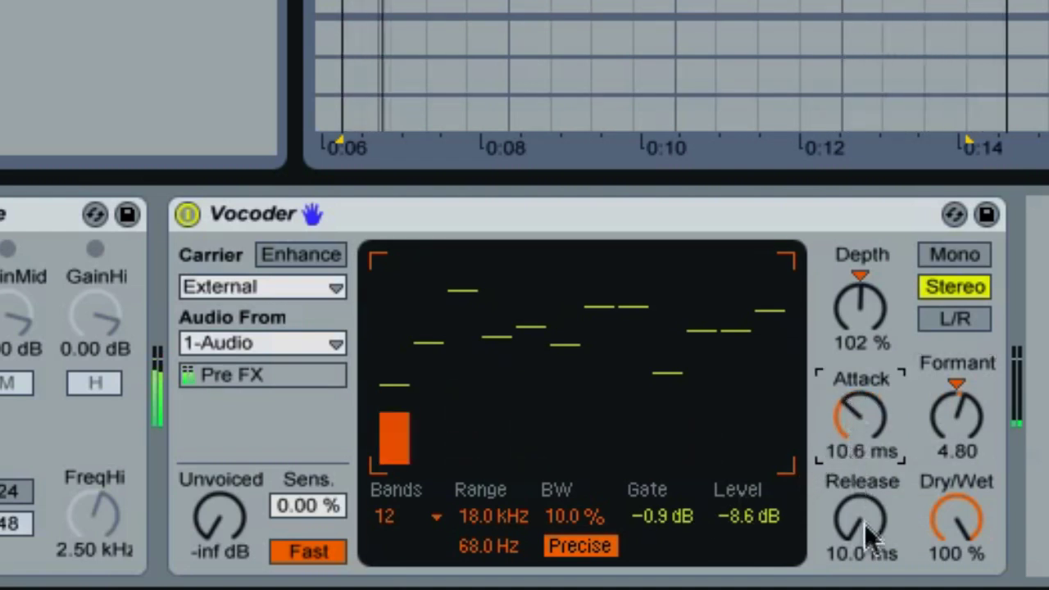
pyautogui.moveTo(865, 525); pyautogui.dragTo(849, 520)
pyautogui.moveTo(849, 417); pyautogui.dragTo(849, 447)
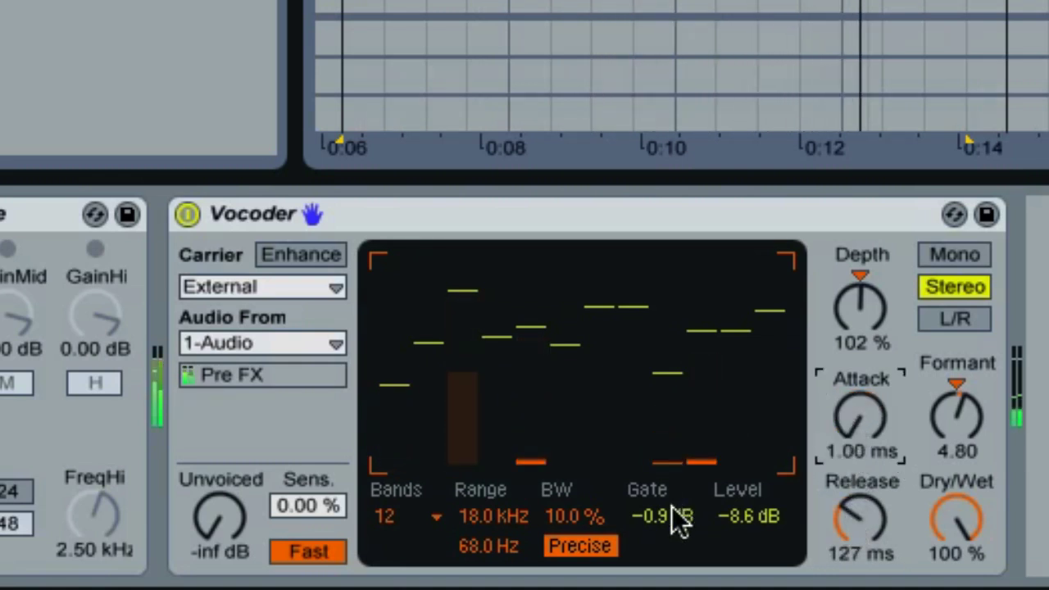
# Scroll the Vocoder's Gate to -18 dB, Release to 10.0 ms and Formant to -1.20
pyautogui.scroll(-9, 672, 508)
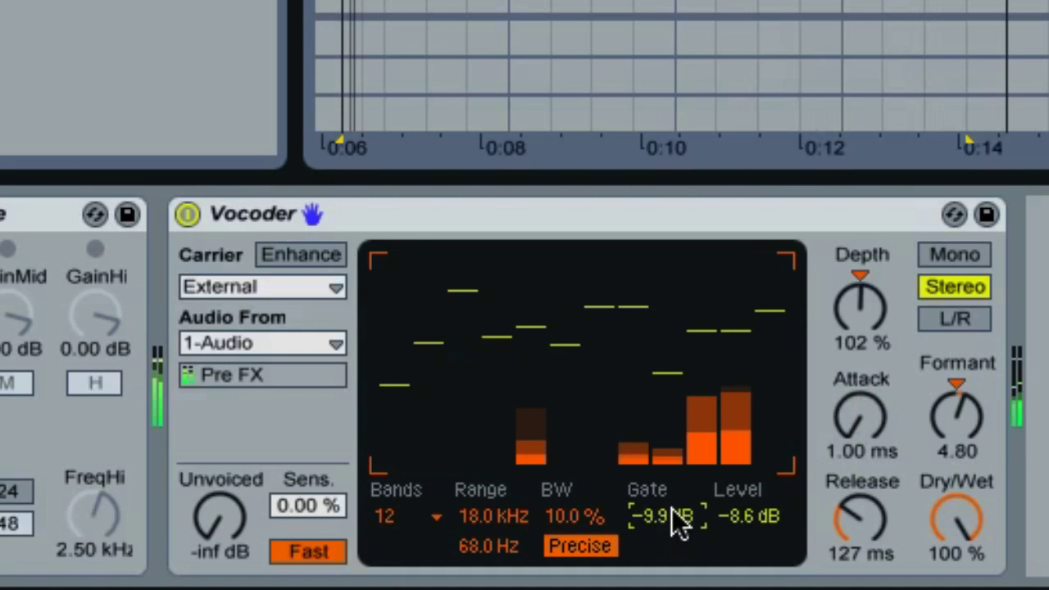
pyautogui.scroll(-2, 672, 508)
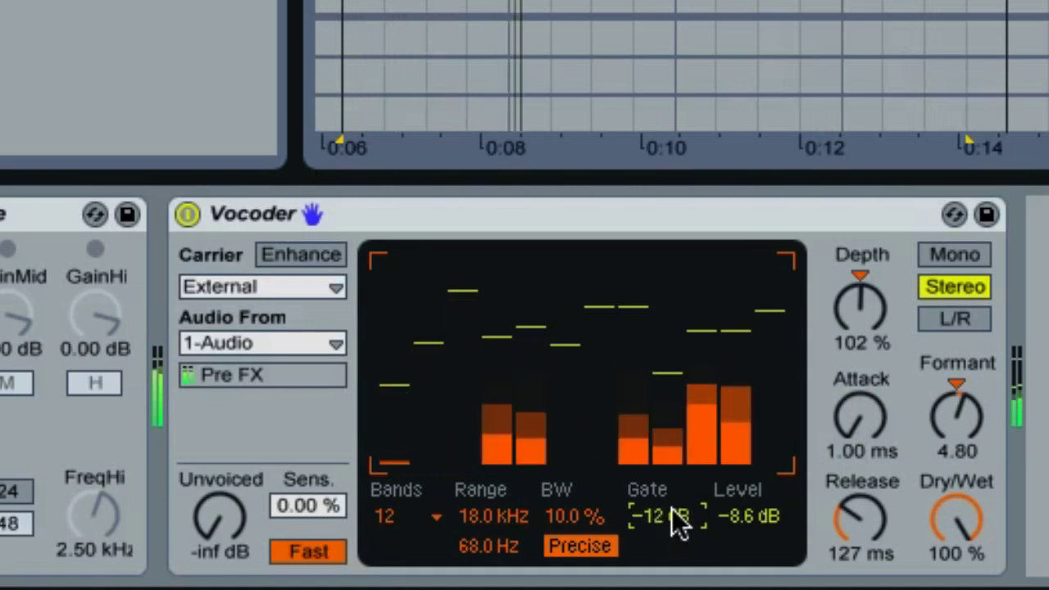
pyautogui.scroll(-4, 672, 511)
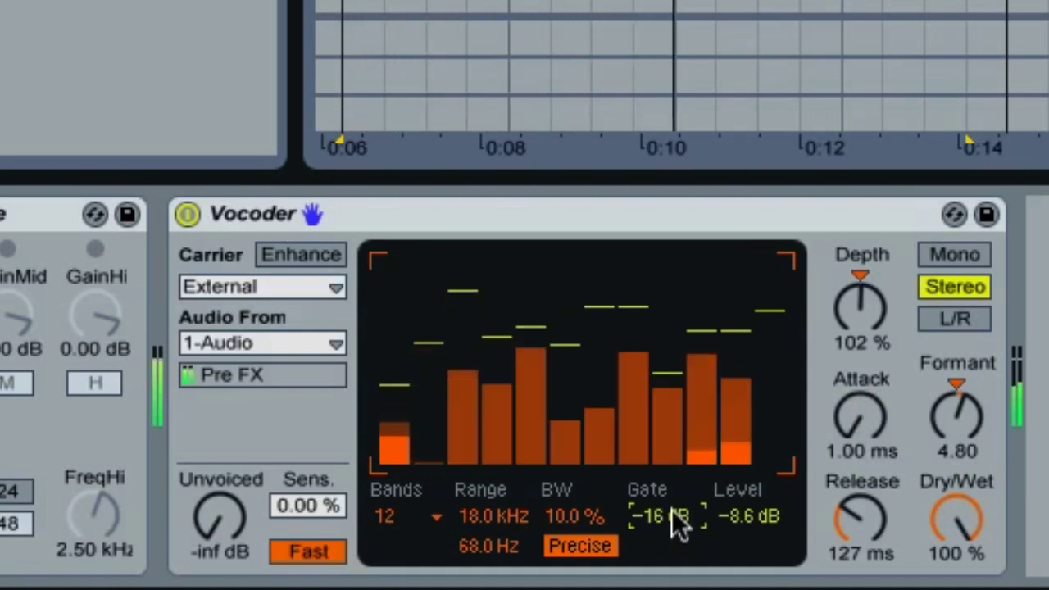
pyautogui.scroll(-2, 672, 511)
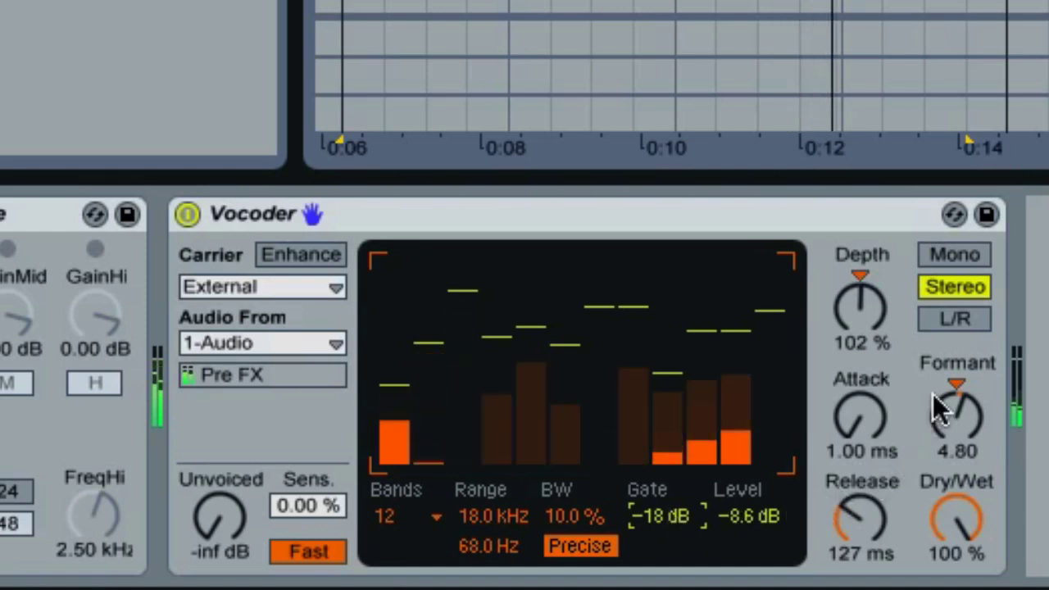
pyautogui.scroll(-5, 862, 513)
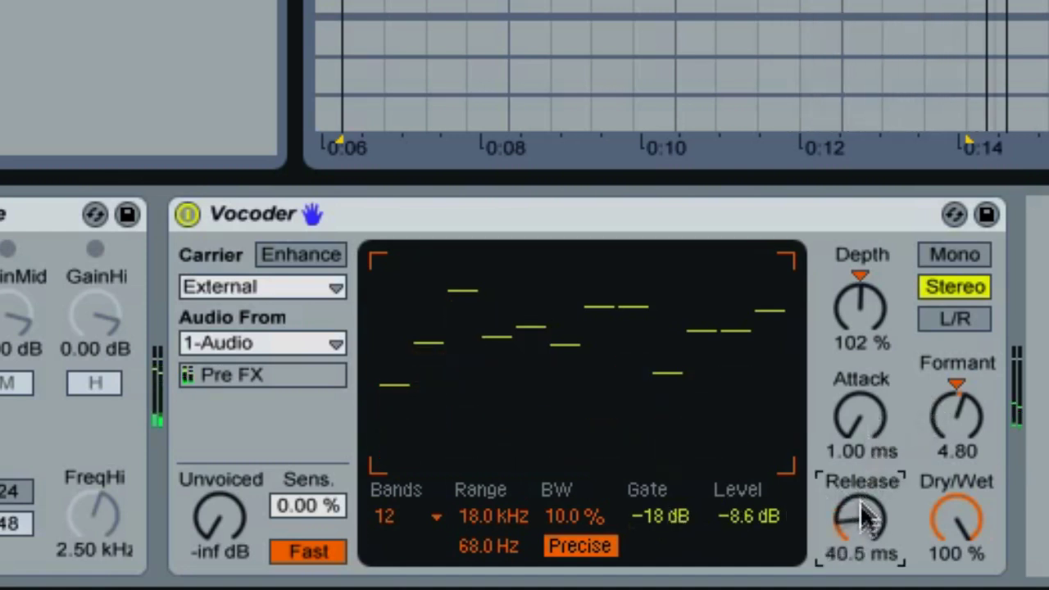
pyautogui.scroll(-3, 862, 517)
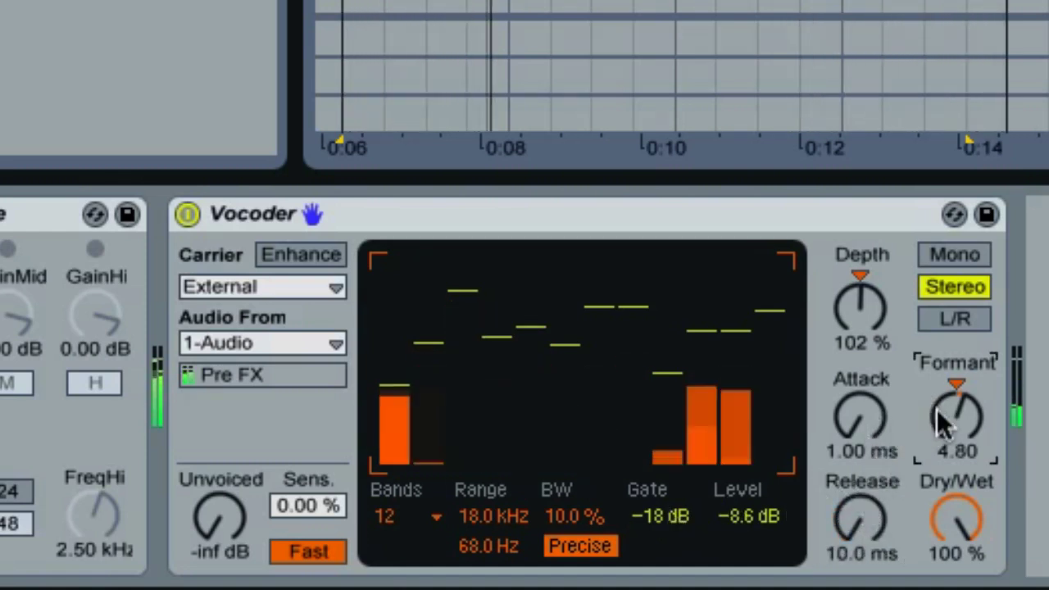
pyautogui.scroll(-12, 937, 409)
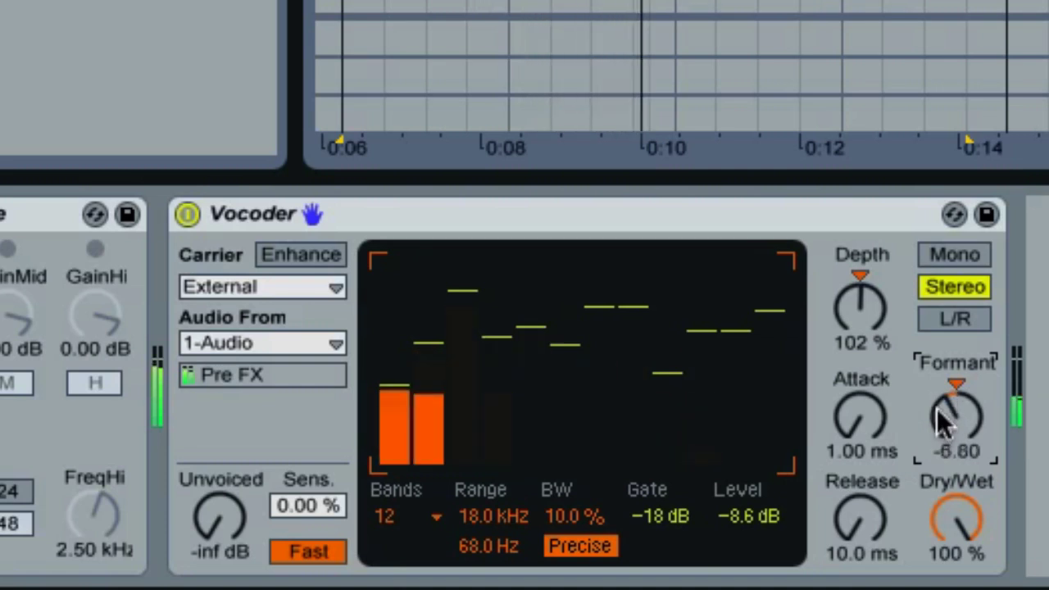
pyautogui.scroll(-7, 937, 408)
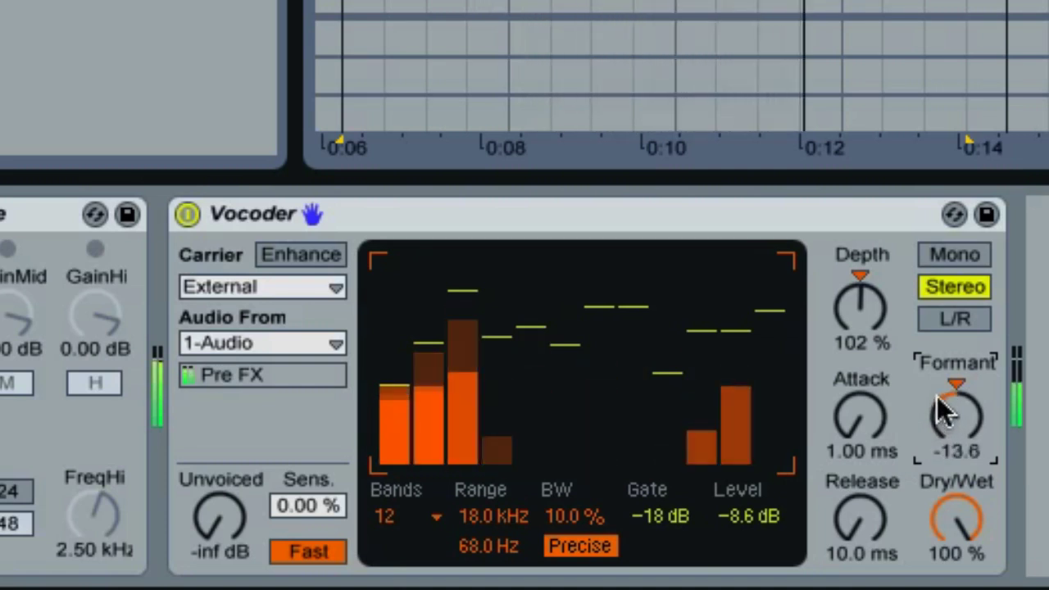
pyautogui.scroll(-2, 938, 398)
pyautogui.scroll(4, 939, 397)
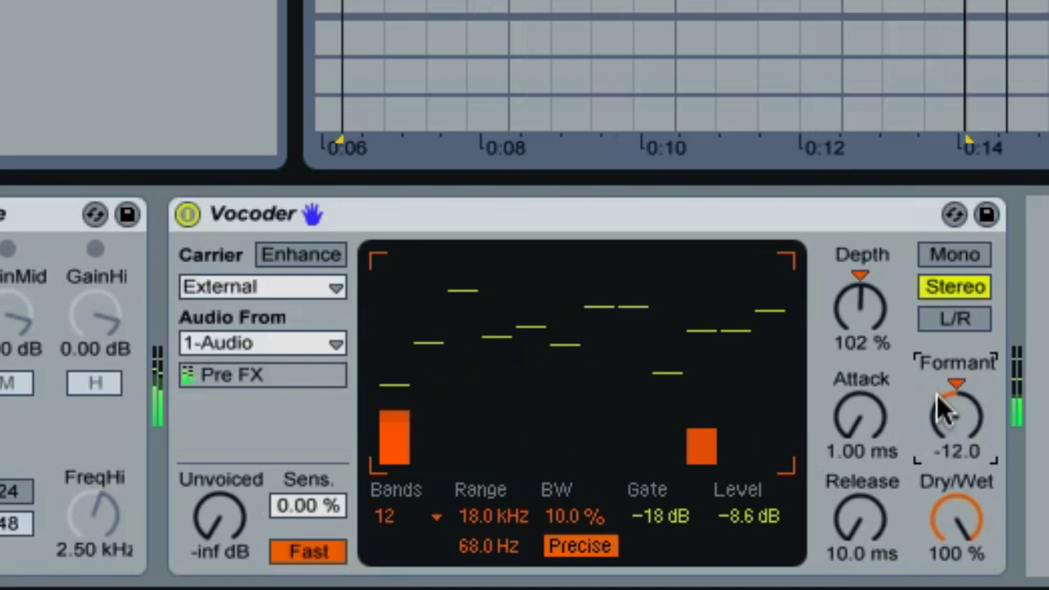
pyautogui.scroll(11, 938, 394)
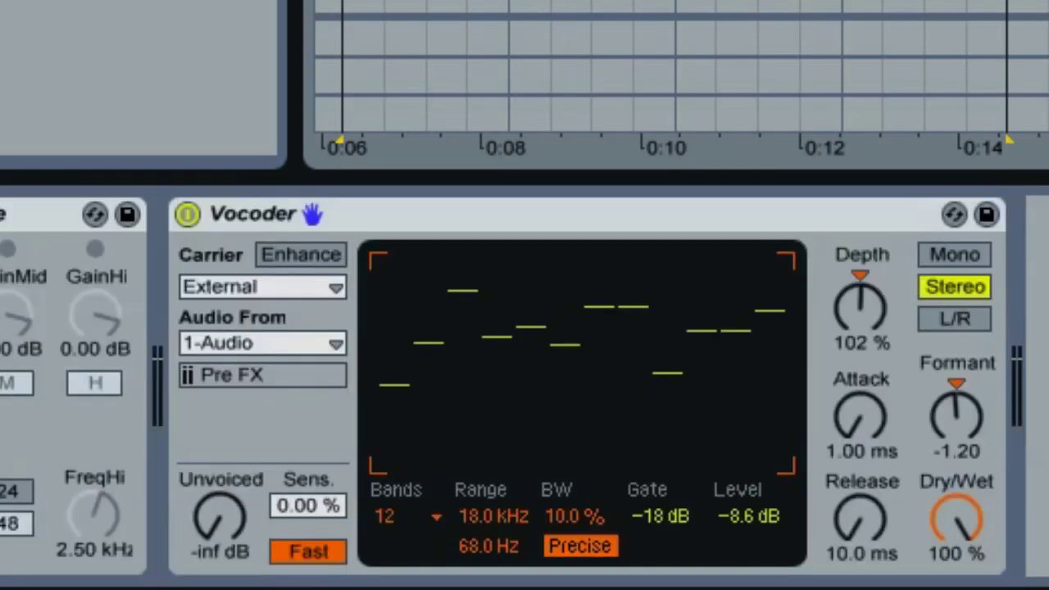
# Start playback and nudge the Vocoder Gate threshold up with the arrow keys
pyautogui.press('space')
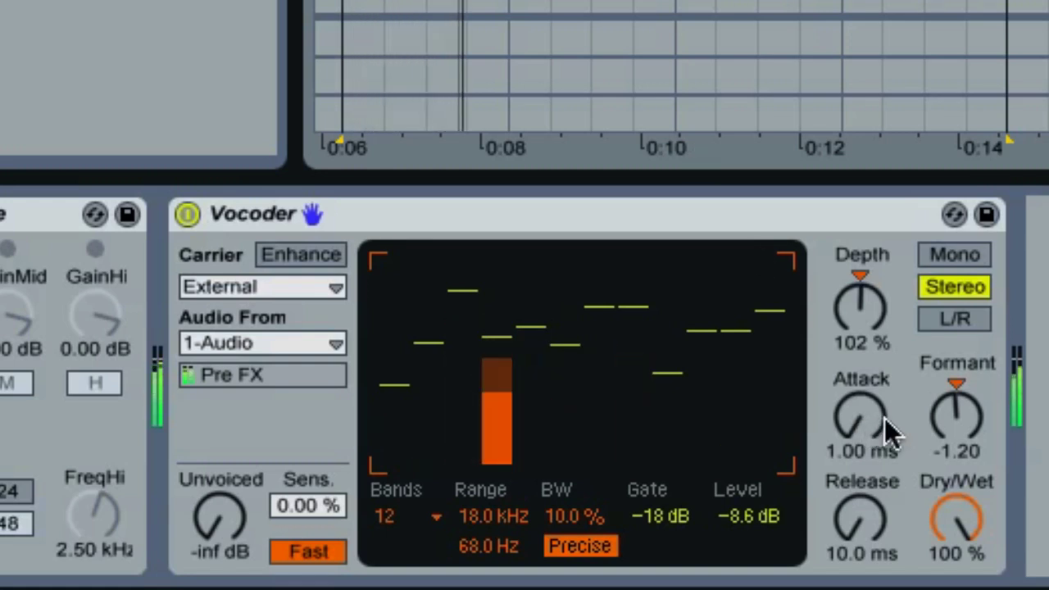
pyautogui.click(683, 518)
pyautogui.press('Up')
pyautogui.press('Up')
pyautogui.press('Up')
pyautogui.press('Up')
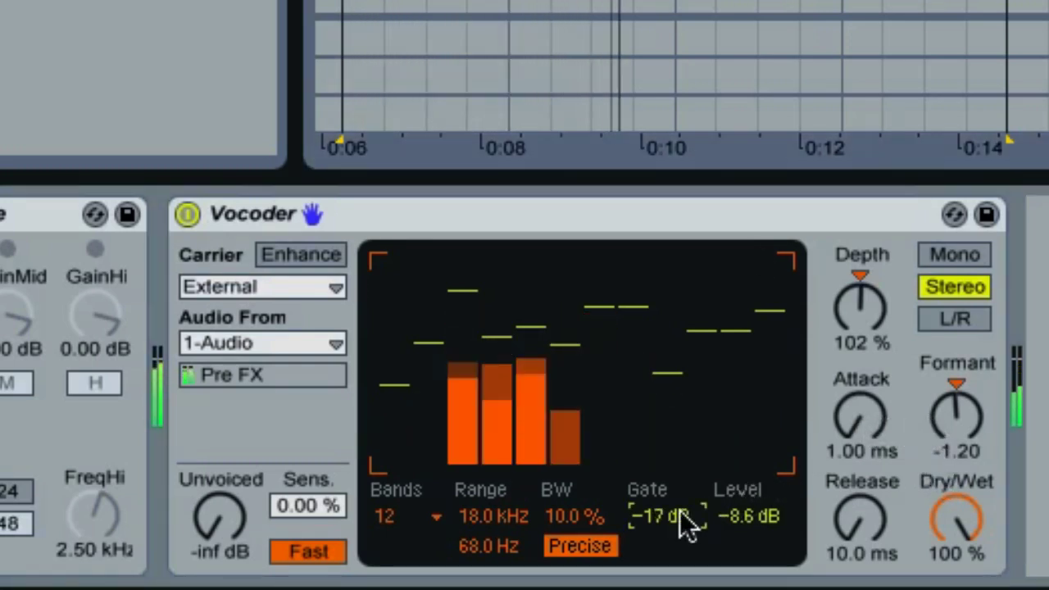
pyautogui.press('Up')
pyautogui.press('Up')
pyautogui.press('Up')
pyautogui.press('Up')
pyautogui.press('Up')
pyautogui.press('Up')
pyautogui.press('Up')
pyautogui.press('Up')
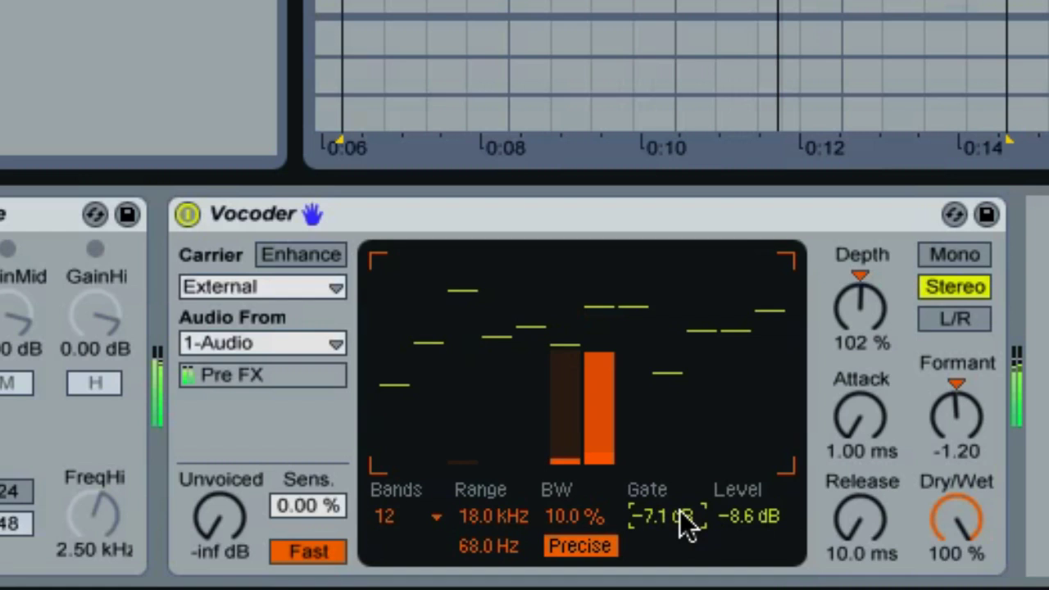
pyautogui.press('Up')
# Drag the Formant down to -6.60 and settle the Gate at -13 dB
pyautogui.moveTo(961, 412)
pyautogui.mouseDown()
pyautogui.moveTo(967, 427)
pyautogui.moveTo(961, 412)
pyautogui.mouseUp()
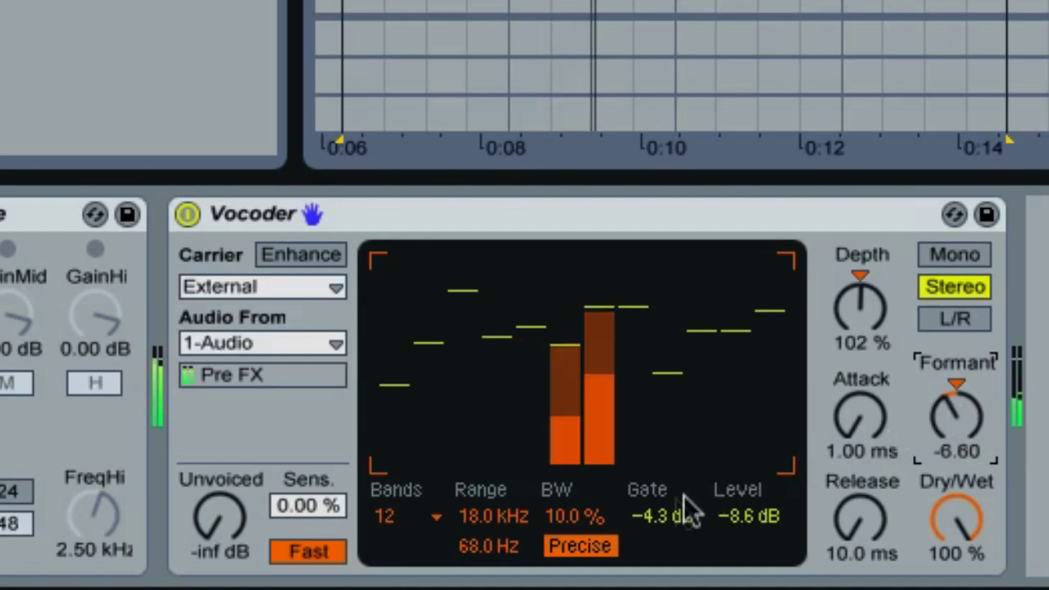
pyautogui.moveTo(685, 502); pyautogui.dragTo(669, 511)
pyautogui.press('Down')
pyautogui.press('Down')
pyautogui.press('Down')
pyautogui.press('Down')
pyautogui.press('Down')
pyautogui.press('Down')
pyautogui.press('Down')
pyautogui.press('Down')
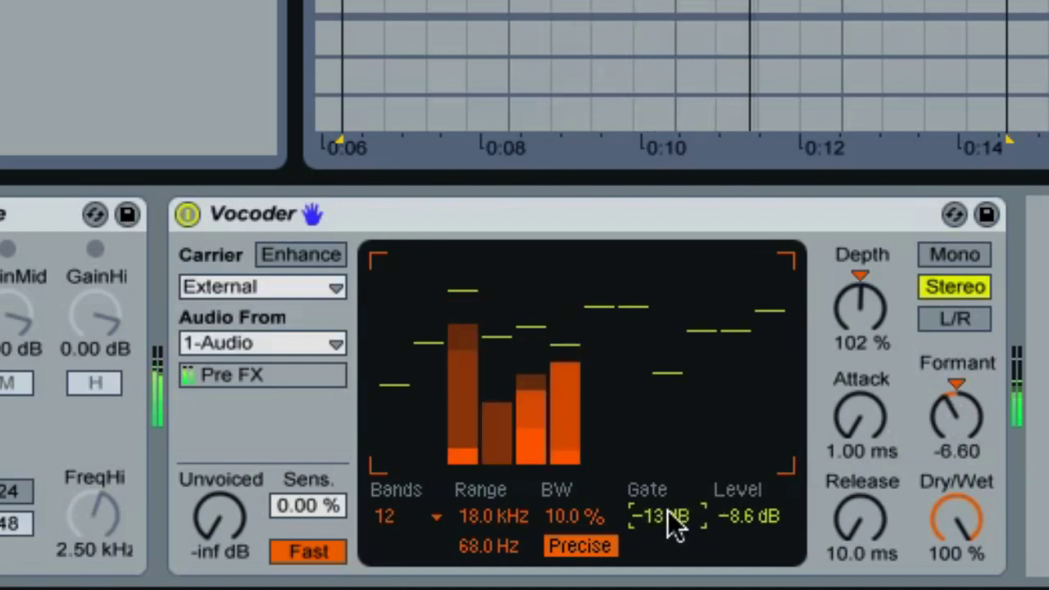
# Set the Vocoder Level to -11 dB and choose 16 bands
pyautogui.click(768, 526)
pyautogui.press('Down')
pyautogui.press('Down')
pyautogui.press('Down')
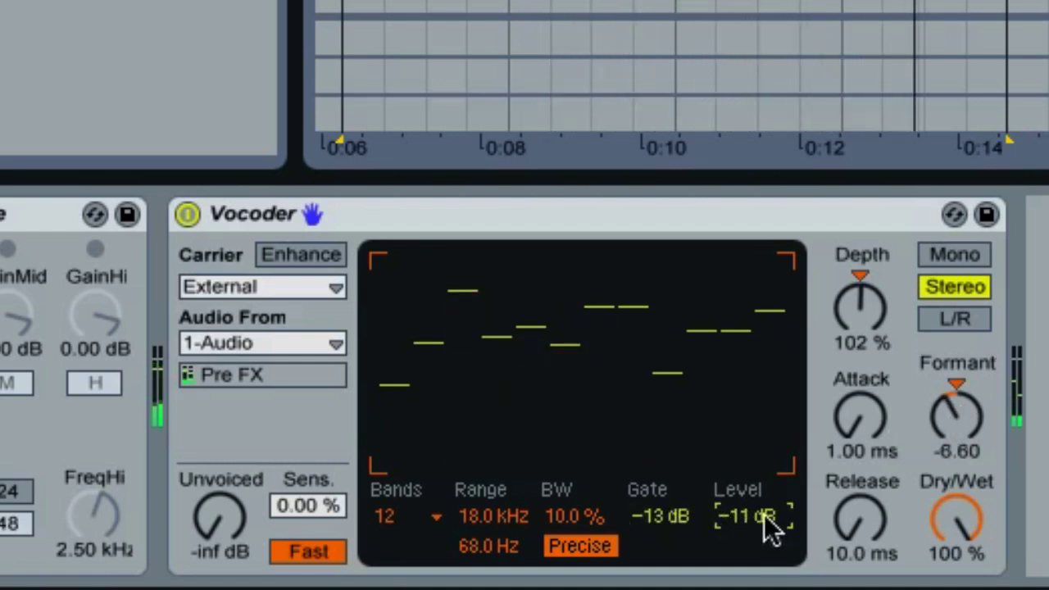
pyautogui.click(423, 513)
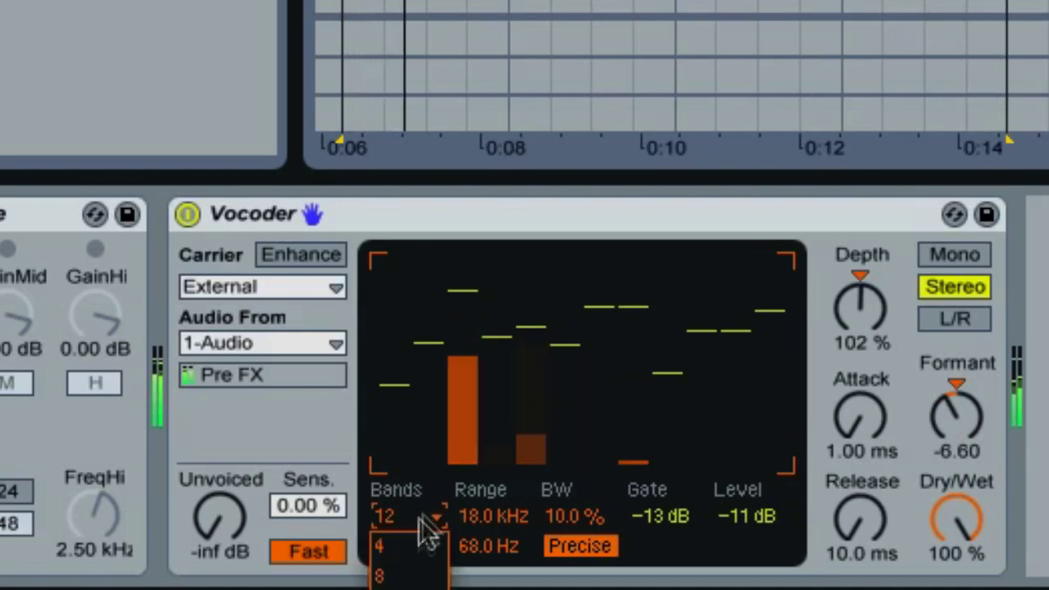
pyautogui.press('Down')
pyautogui.press('Return')
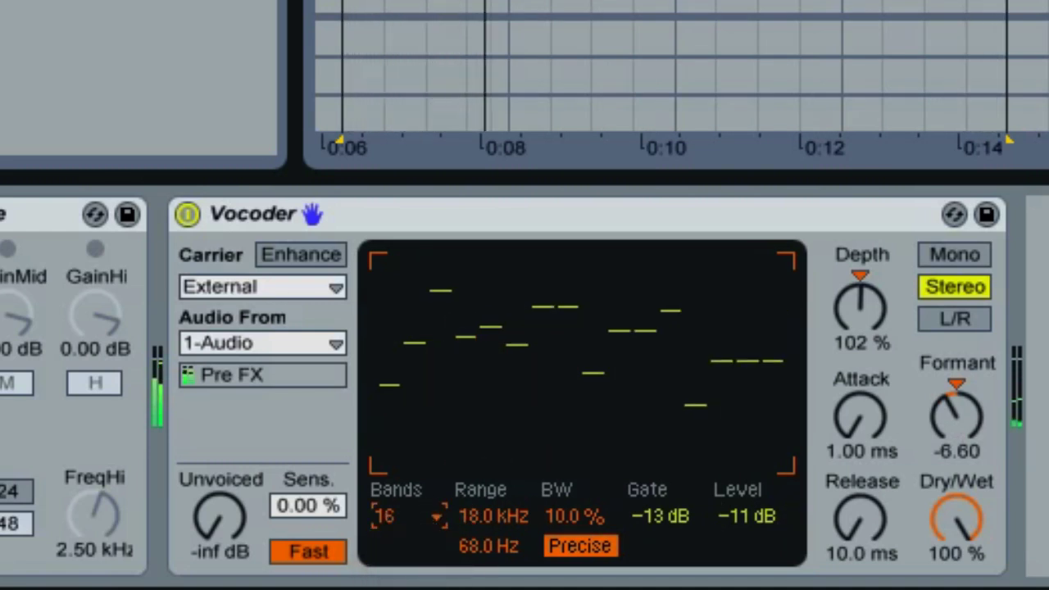
# Lower Gate to -16 dB and redraw the middle bands lower and the rightmost bands higher
pyautogui.click(677, 517)
pyautogui.press('Down')
pyautogui.press('Down')
pyautogui.press('Down')
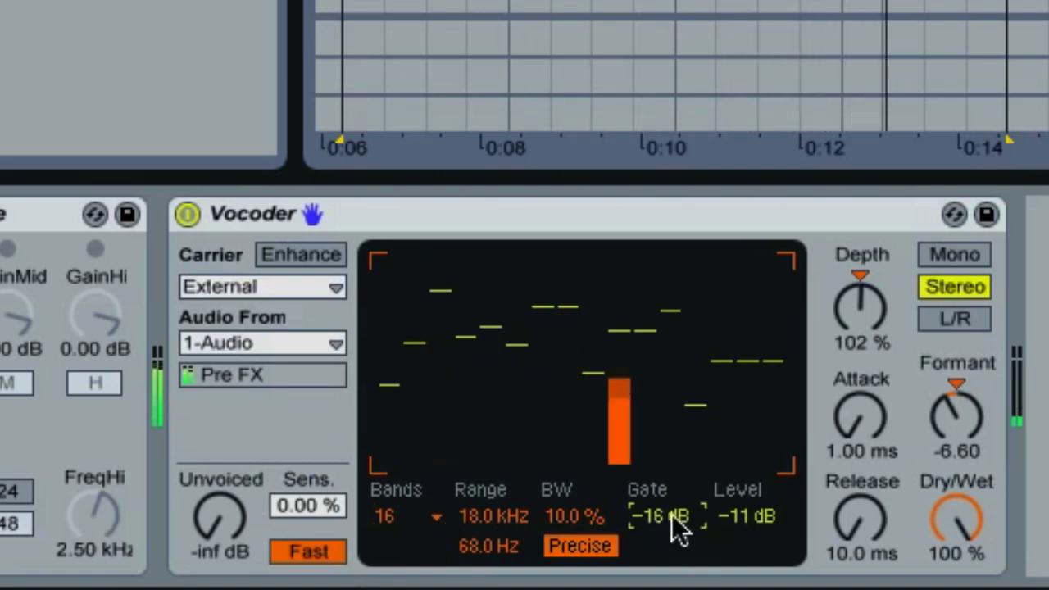
pyautogui.moveTo(533, 309); pyautogui.dragTo(545, 389)
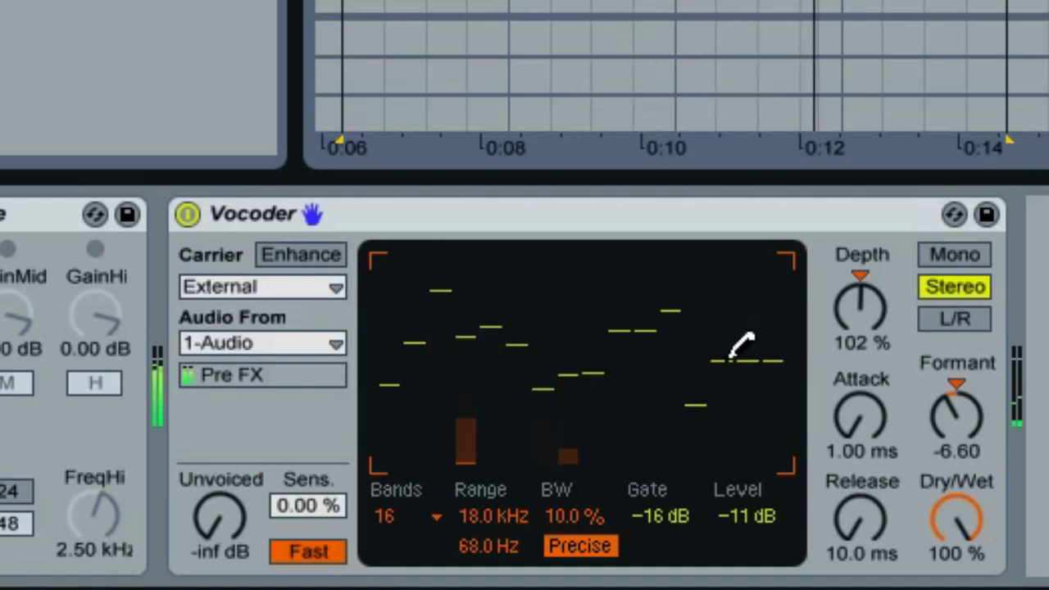
pyautogui.moveTo(730, 349)
pyautogui.mouseDown()
pyautogui.moveTo(710, 282)
pyautogui.moveTo(712, 310)
pyautogui.mouseUp()
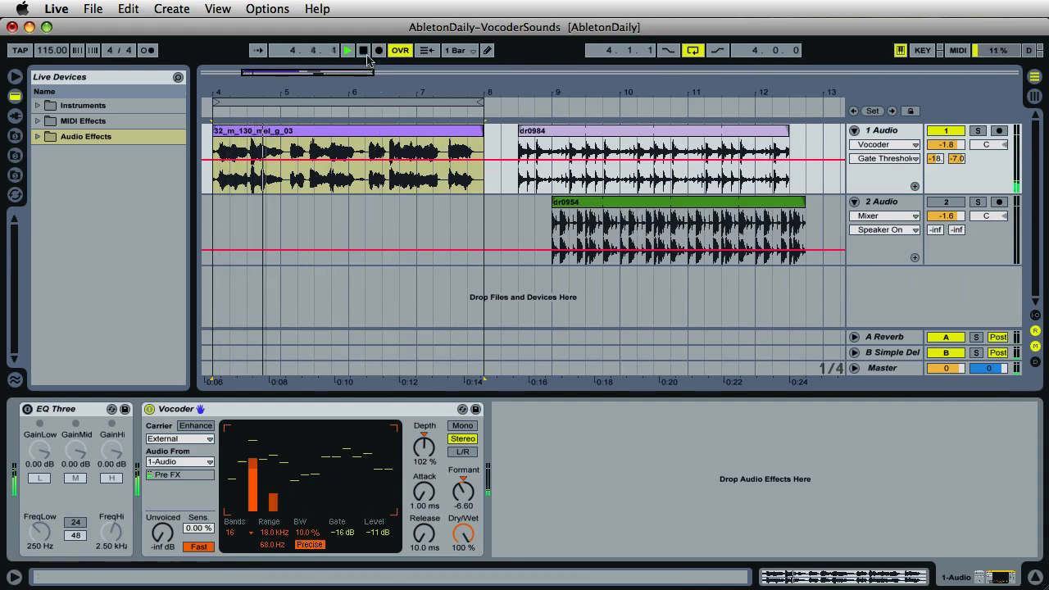
# Stop playback and expand the browser's Audio Effects folder, scrolling down to Vocoder
pyautogui.click(364, 51)
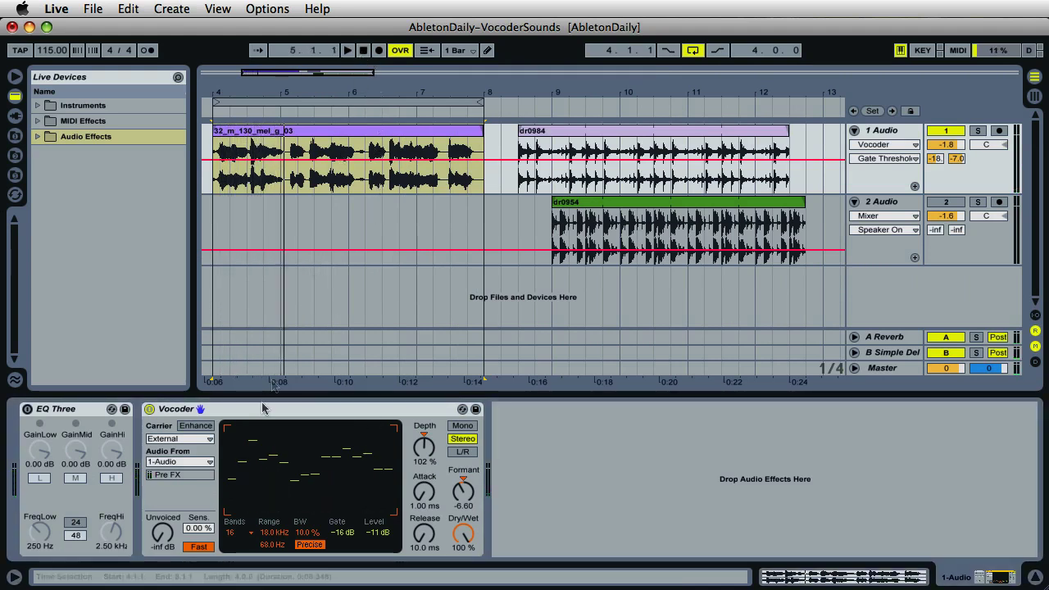
pyautogui.click(37, 136)
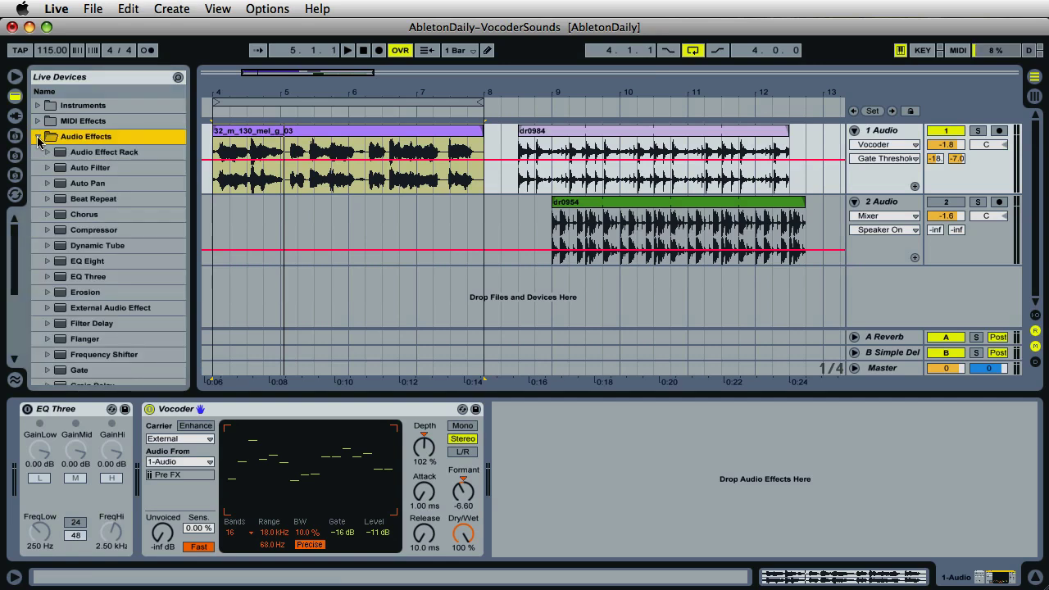
pyautogui.scroll(-5, 141, 293)
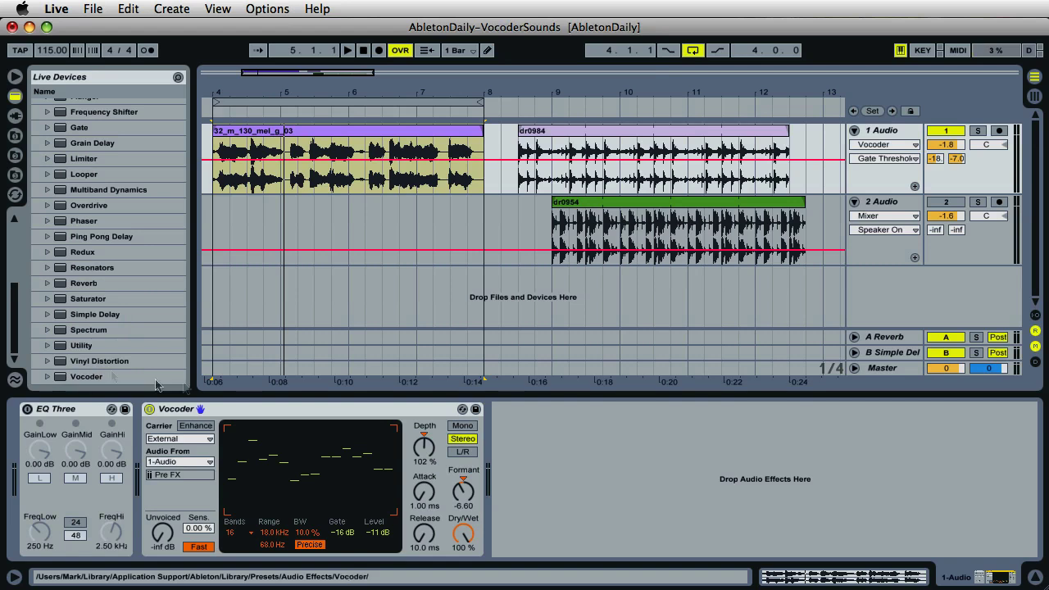
pyautogui.click(254, 413)
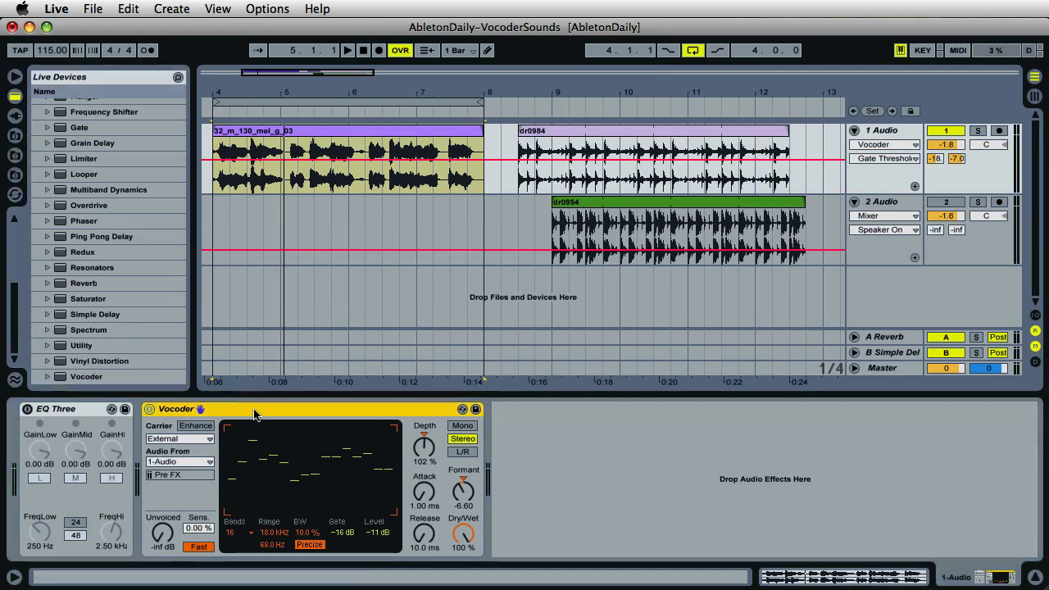
pyautogui.click(195, 445)
pyautogui.click(190, 465)
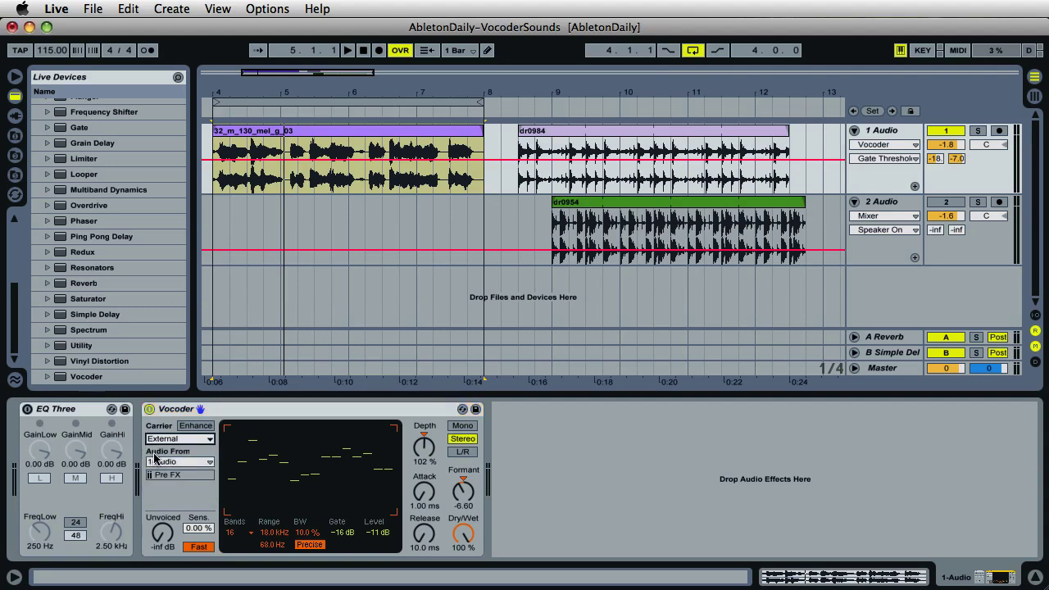
pyautogui.click(202, 464)
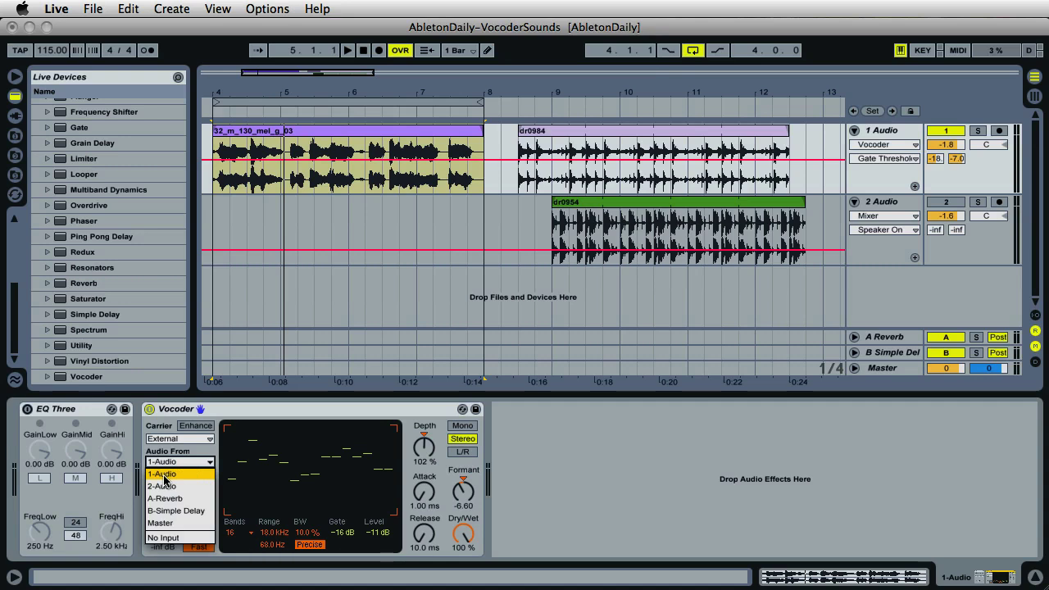
pyautogui.click(164, 479)
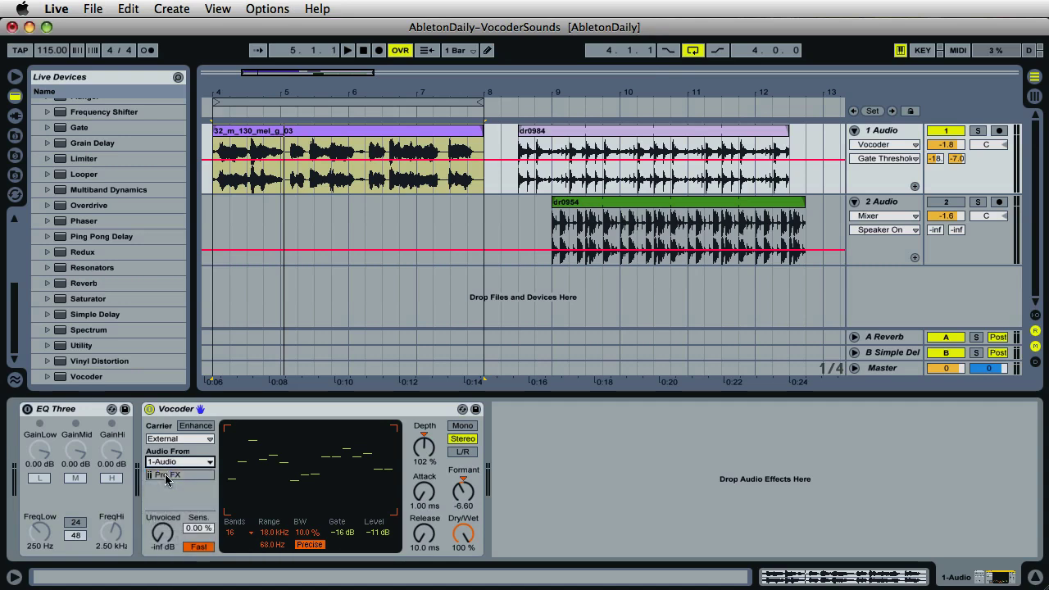
pyautogui.click(908, 134)
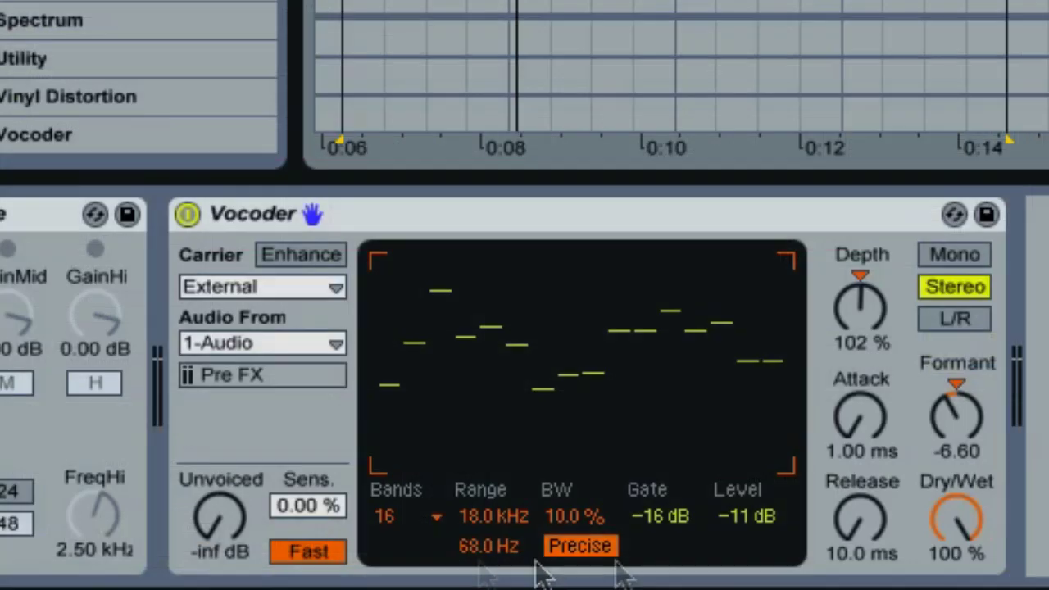
# Lower Dry/Wet to 99.0 %, select Attack and Release, and raise Gate to 8.6 dB
pyautogui.click(960, 537)
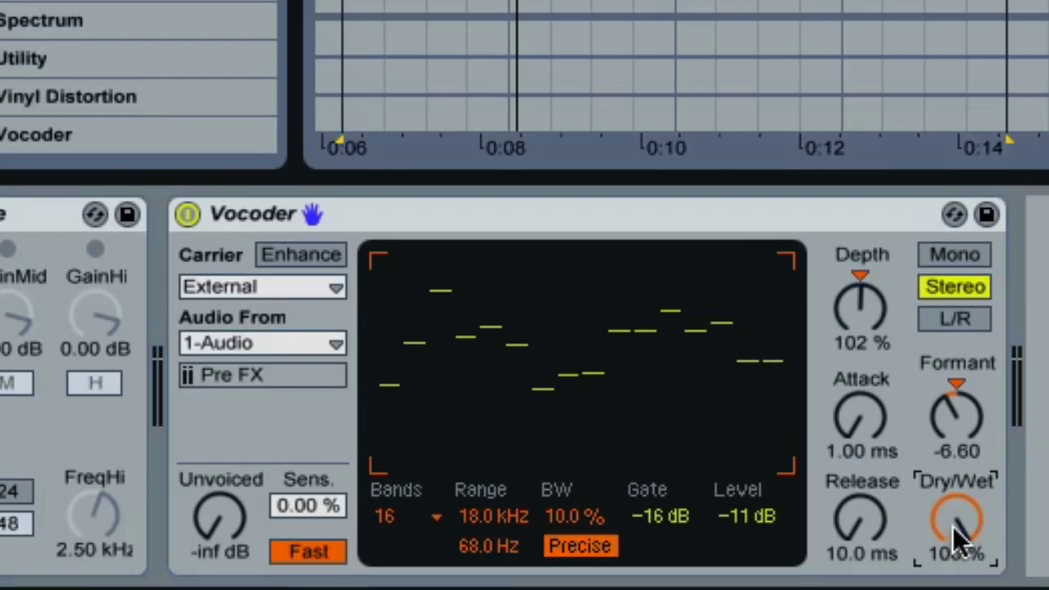
pyautogui.moveTo(961, 537); pyautogui.dragTo(959, 542)
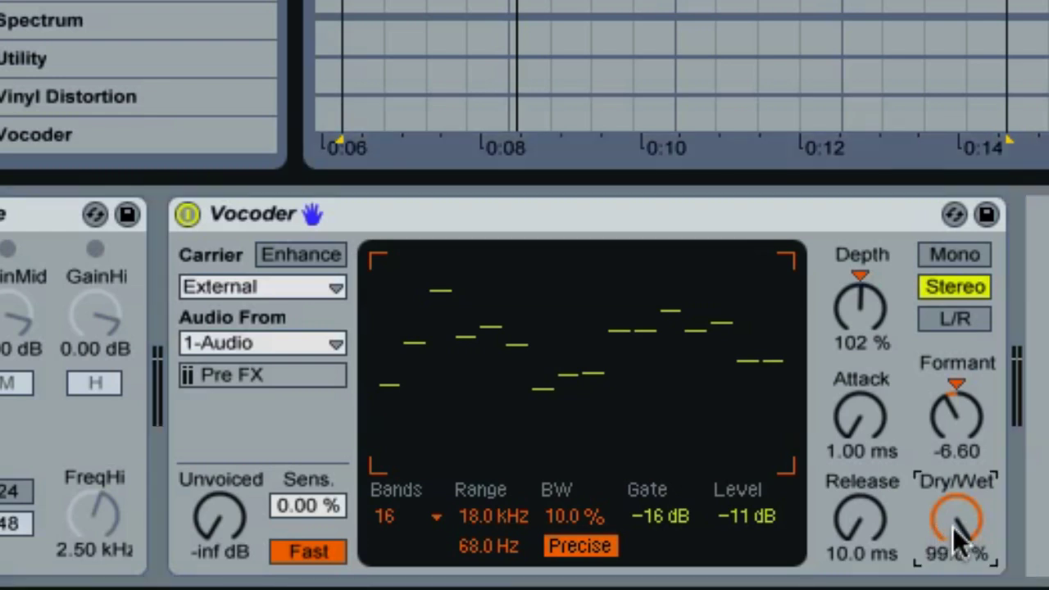
pyautogui.click(849, 418)
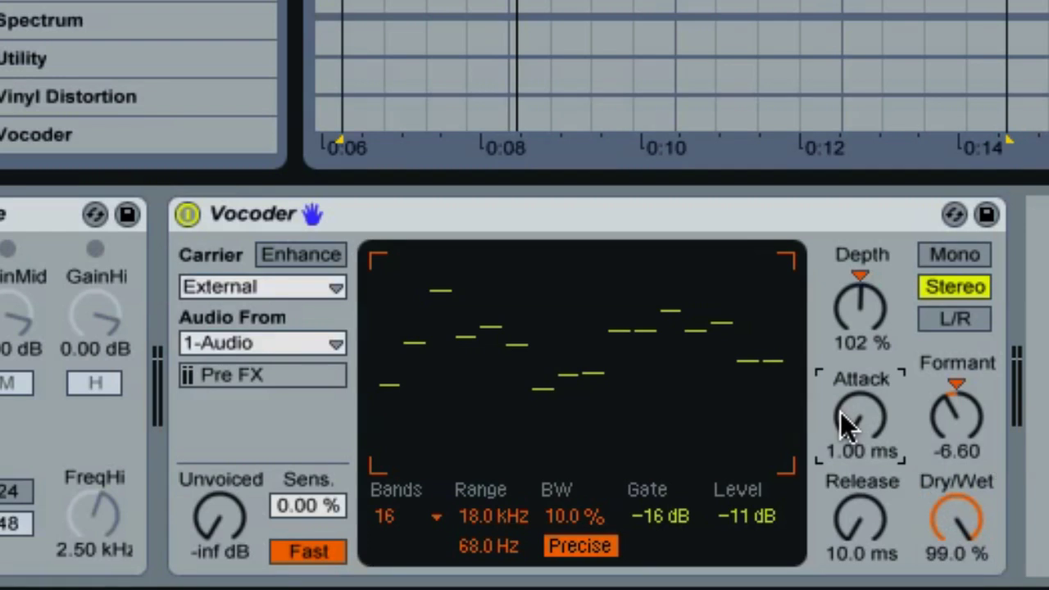
pyautogui.click(860, 521)
pyautogui.click(669, 517)
pyautogui.scroll(15, 668, 518)
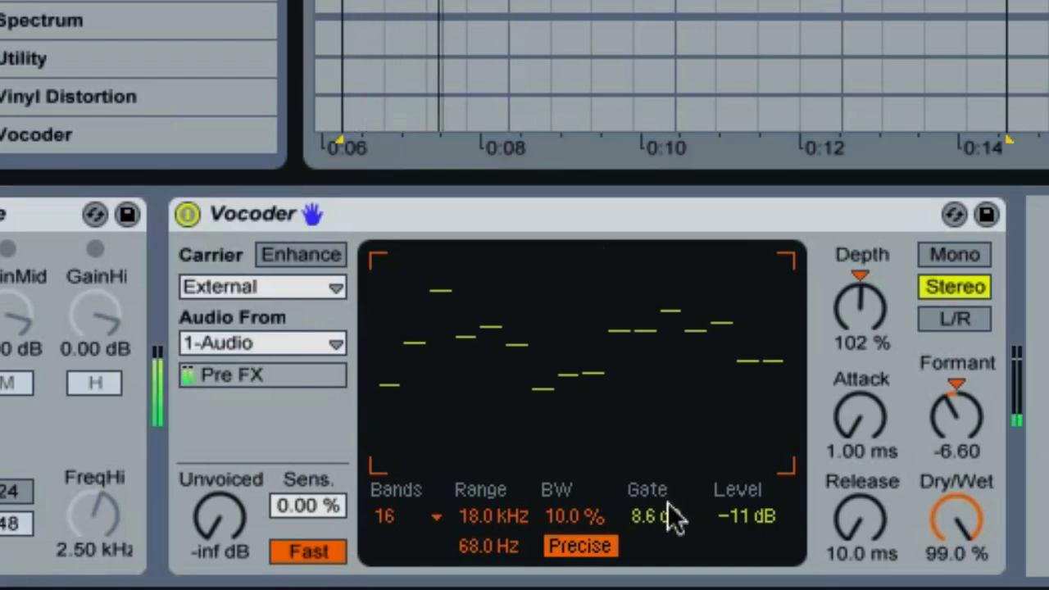
# Scroll the Gate down to -7.7 dB and return Dry/Wet to 100 %
pyautogui.scroll(-10, 668, 516)
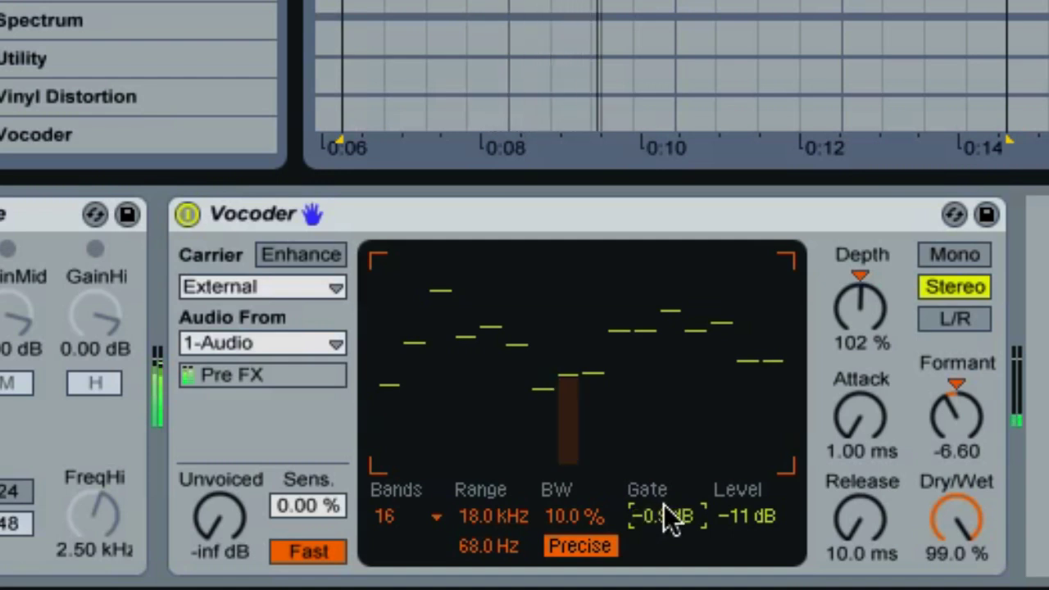
pyautogui.scroll(-1, 668, 516)
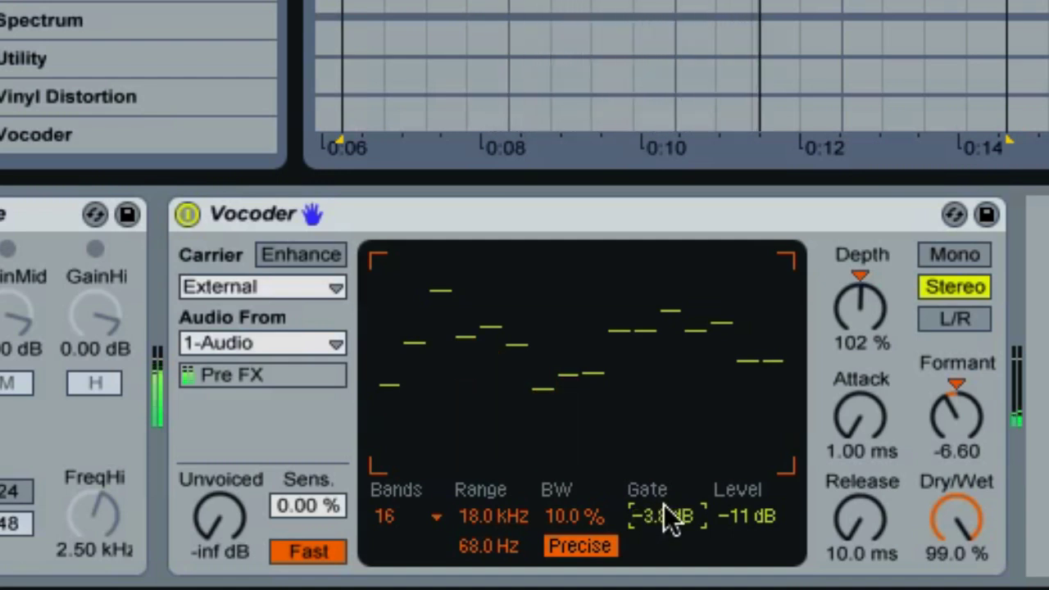
pyautogui.scroll(-6, 668, 517)
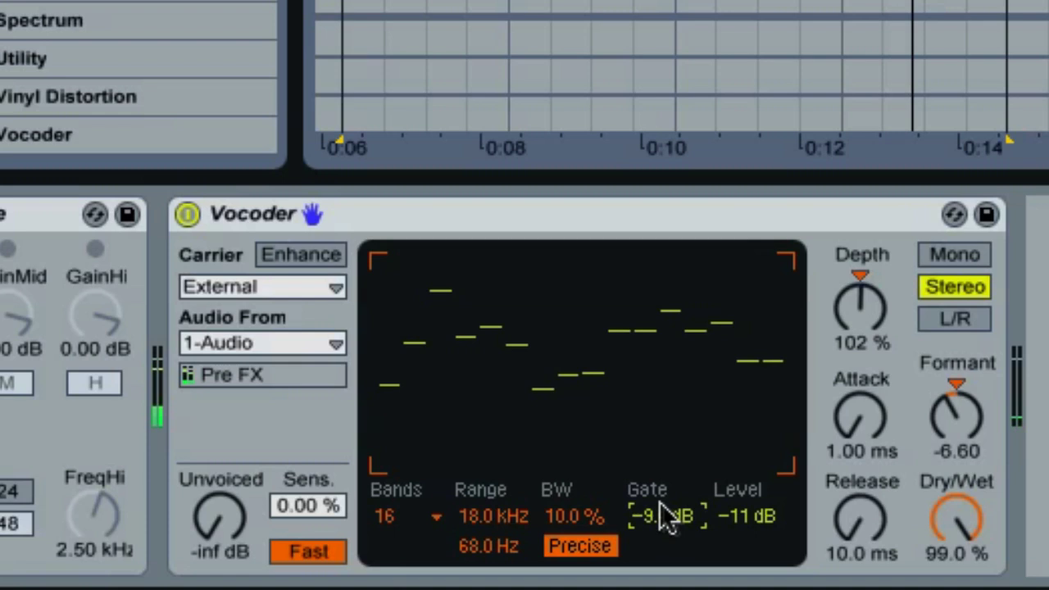
pyautogui.scroll(2, 959, 512)
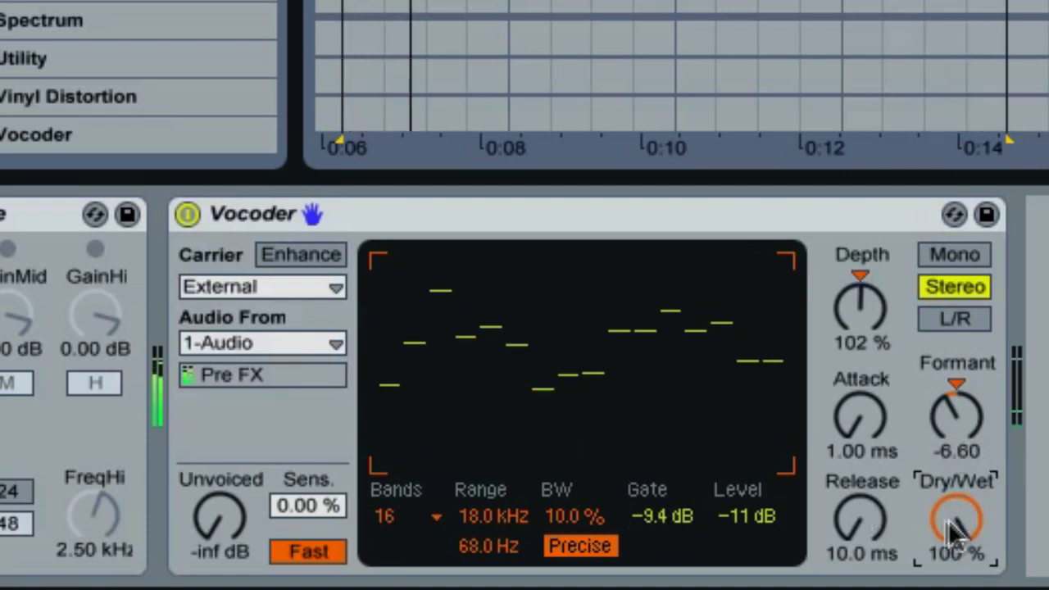
pyautogui.click(667, 517)
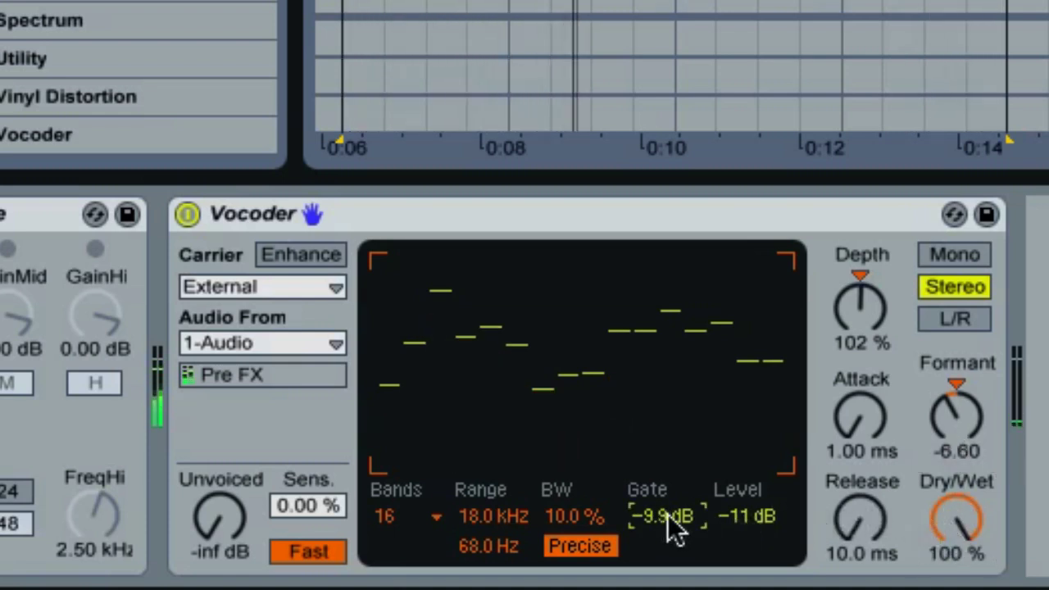
pyautogui.scroll(2, 667, 517)
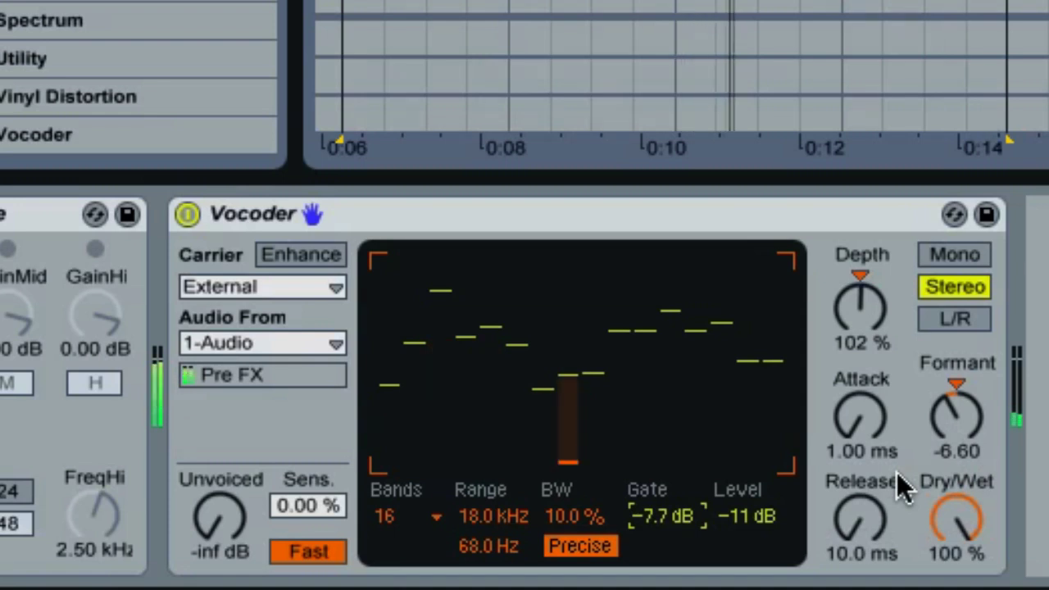
# Raise the Vocoder output Level from -11 dB to 9.0 dB
pyautogui.click(748, 521)
pyautogui.scroll(4, 748, 521)
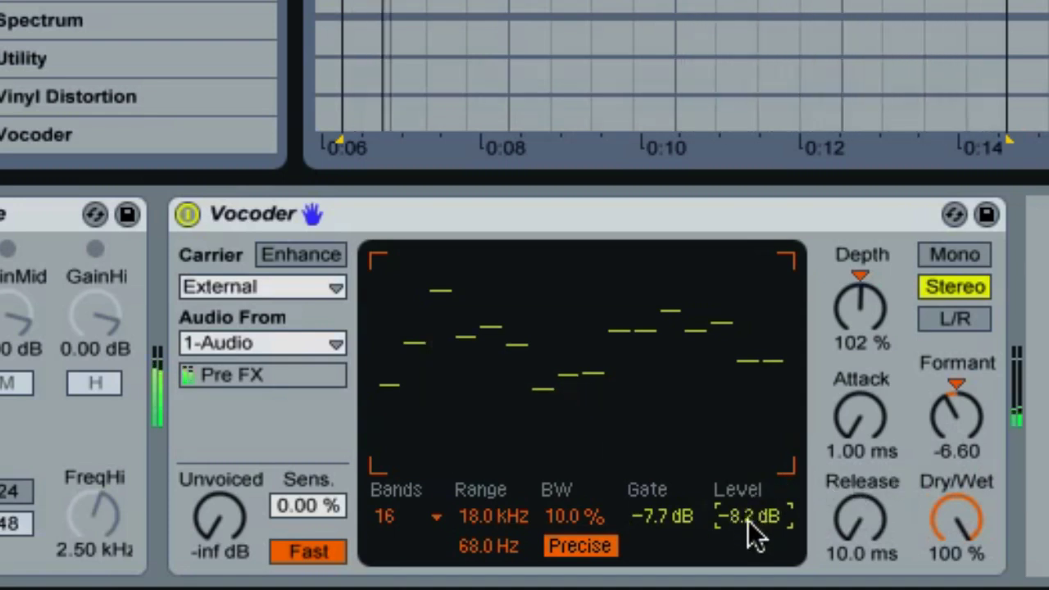
pyautogui.scroll(10, 748, 521)
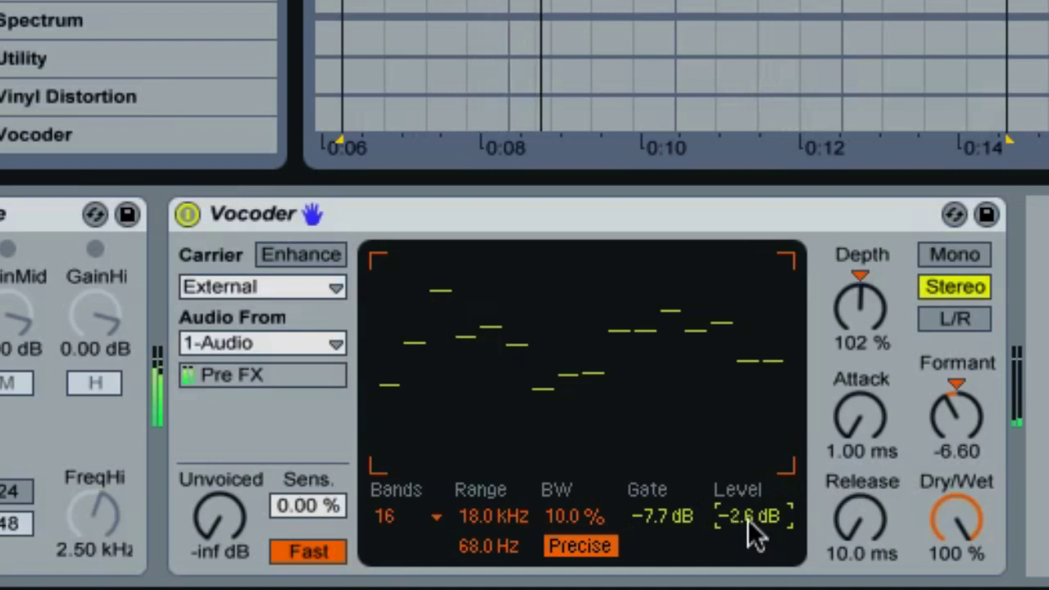
pyautogui.scroll(6, 747, 519)
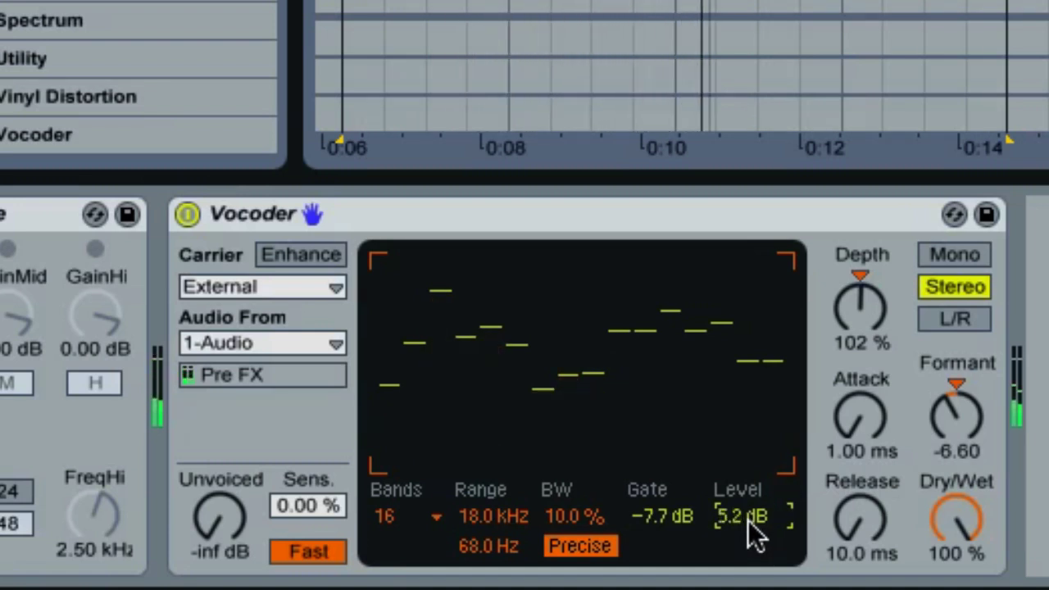
pyautogui.scroll(2, 749, 520)
pyautogui.scroll(-3, 749, 520)
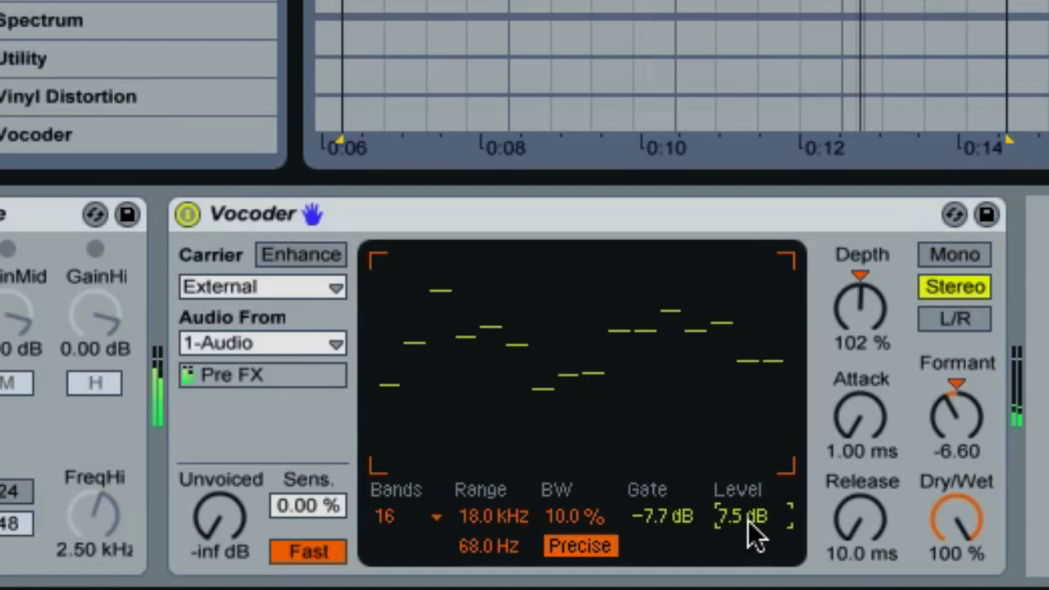
pyautogui.scroll(-1, 749, 521)
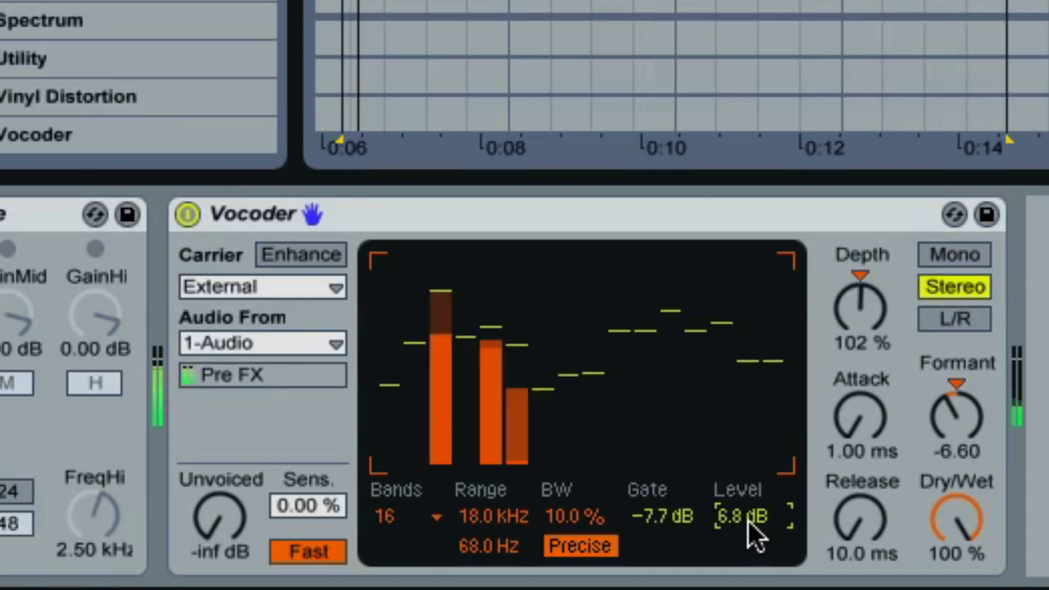
pyautogui.scroll(5, 749, 521)
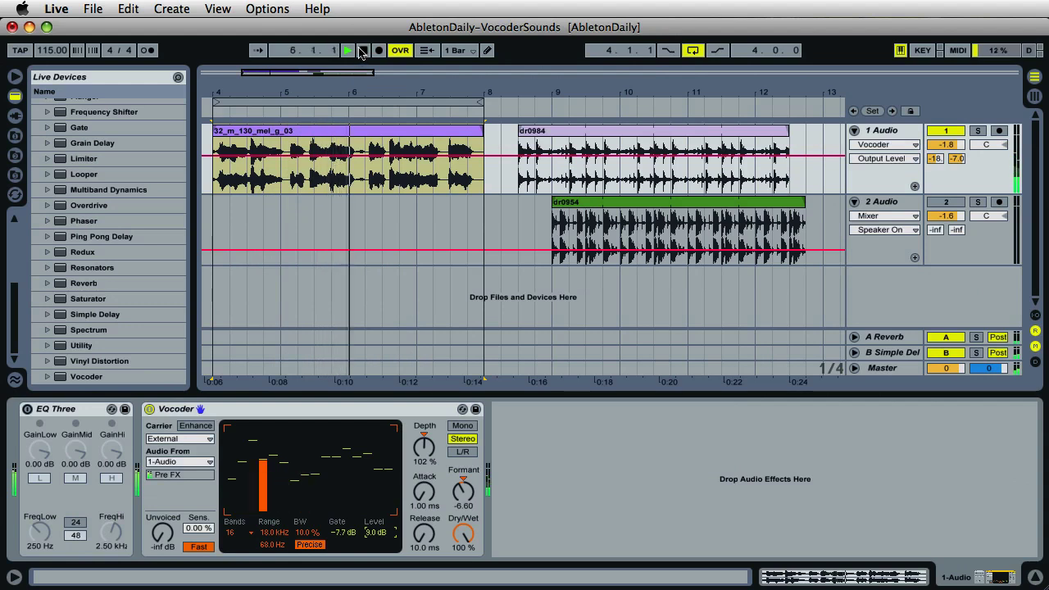
# Stop playback at song position 6.2.1
pyautogui.click(362, 51)
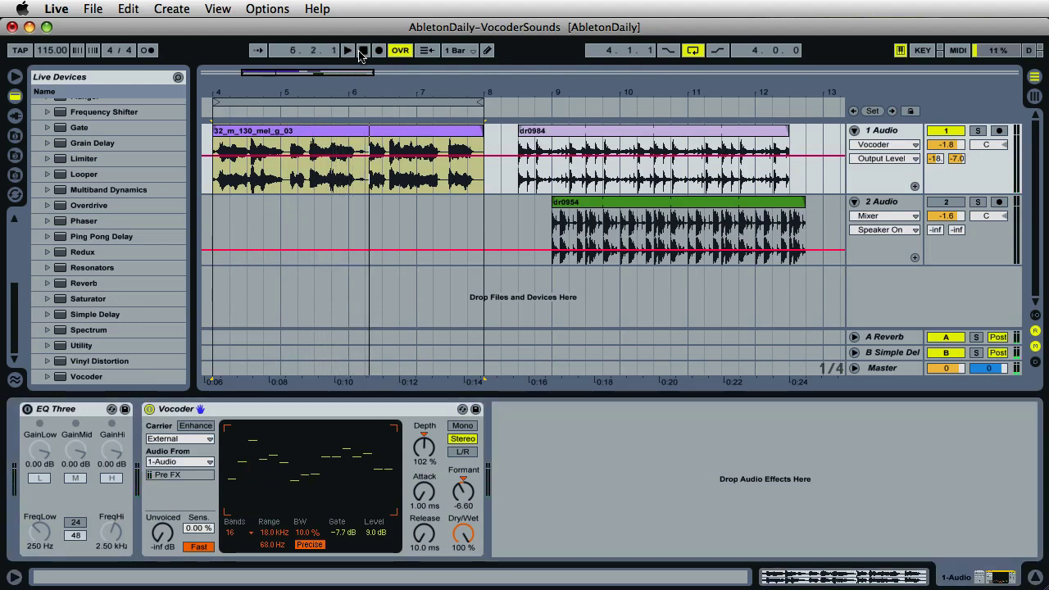